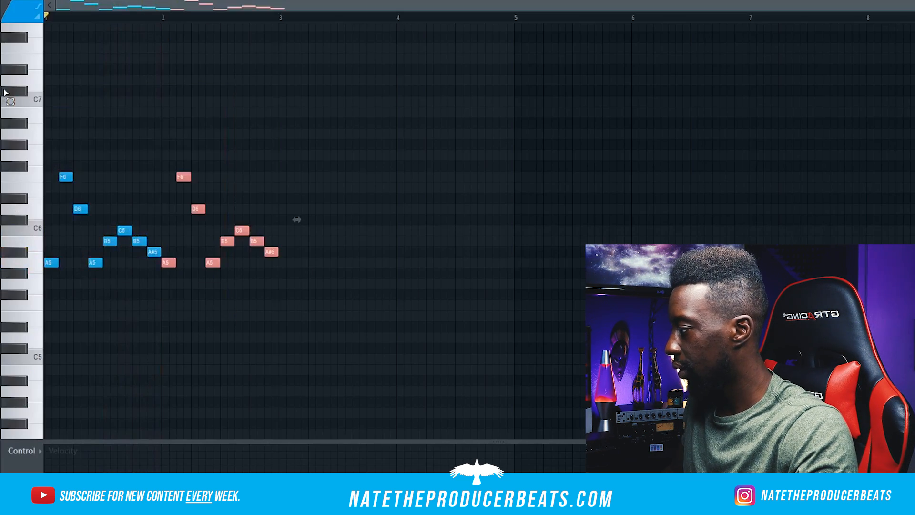
# - Duplicate the two-bar melody so the pattern fills four bars, auditioning it first
pyautogui.click(326, 109)
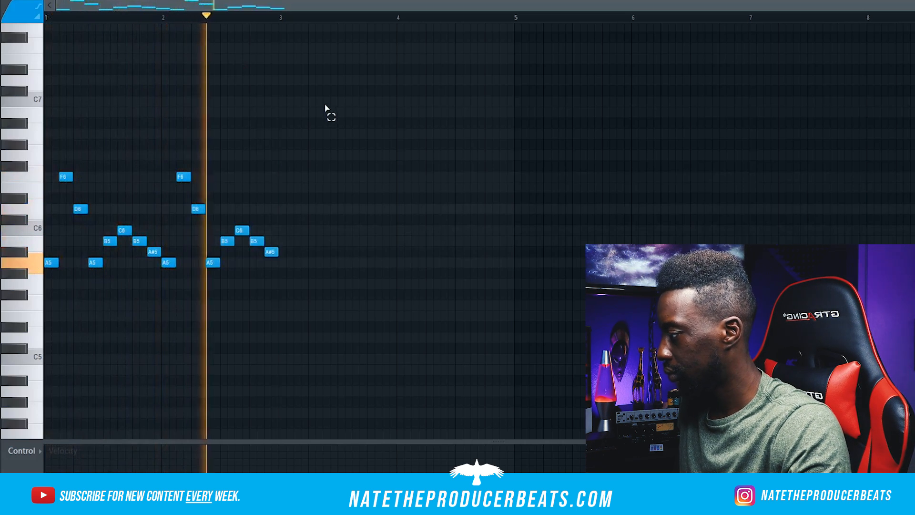
pyautogui.press('space')
pyautogui.hotkey('ctrl', 'a')
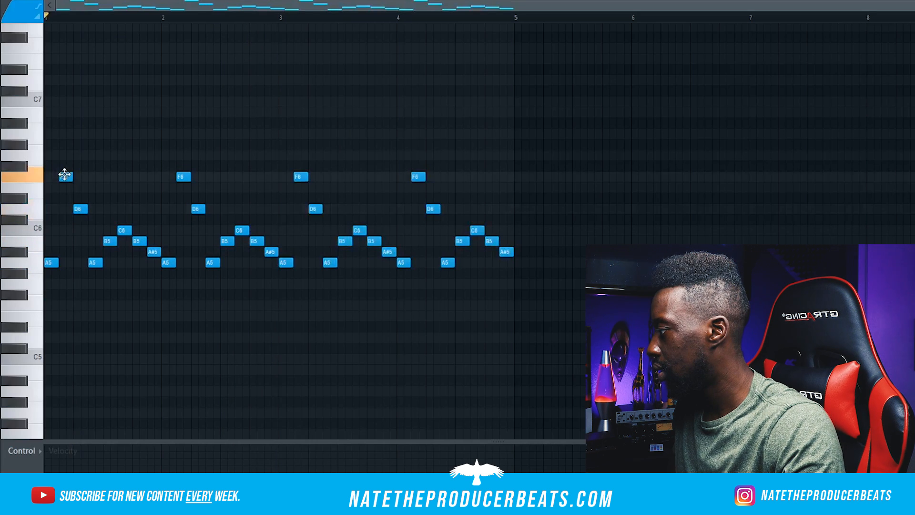
# - Lower the first bar's F6 note to E6 and its D6 note to C6
pyautogui.press('space')
pyautogui.press('space')
pyautogui.press('space')
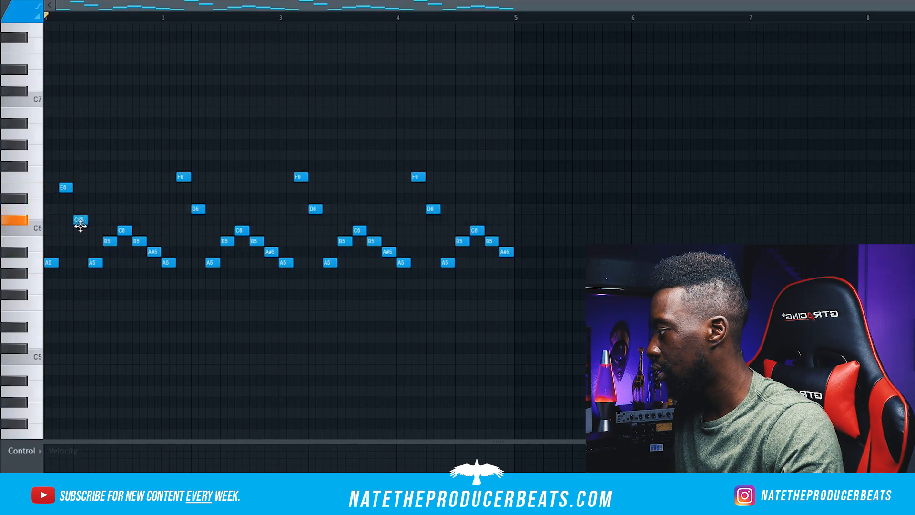
pyautogui.press('space')
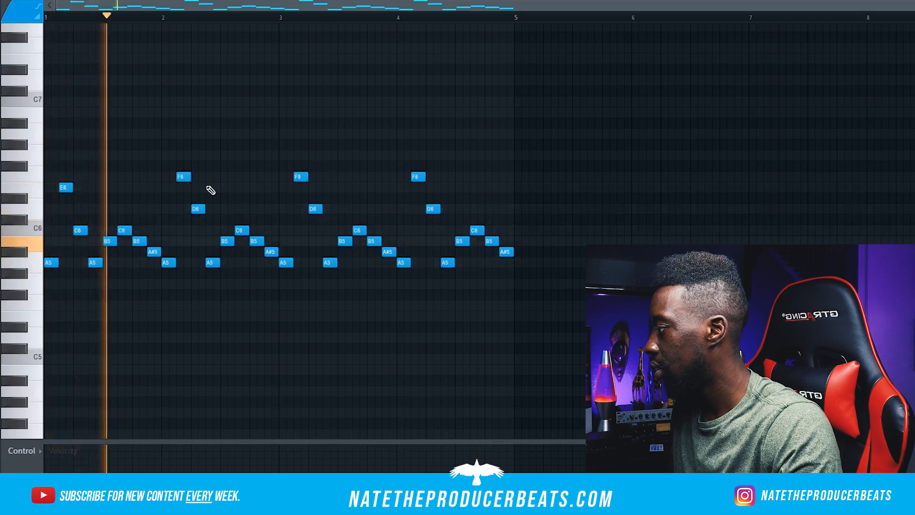
# - Lower the F6 notes to E6 and the D6 notes to C6 in bars 2, 3 and 4
pyautogui.moveTo(176, 176); pyautogui.dragTo(199, 231)
pyautogui.moveTo(298, 177); pyautogui.dragTo(303, 190)
pyautogui.moveTo(314, 210); pyautogui.dragTo(314, 233)
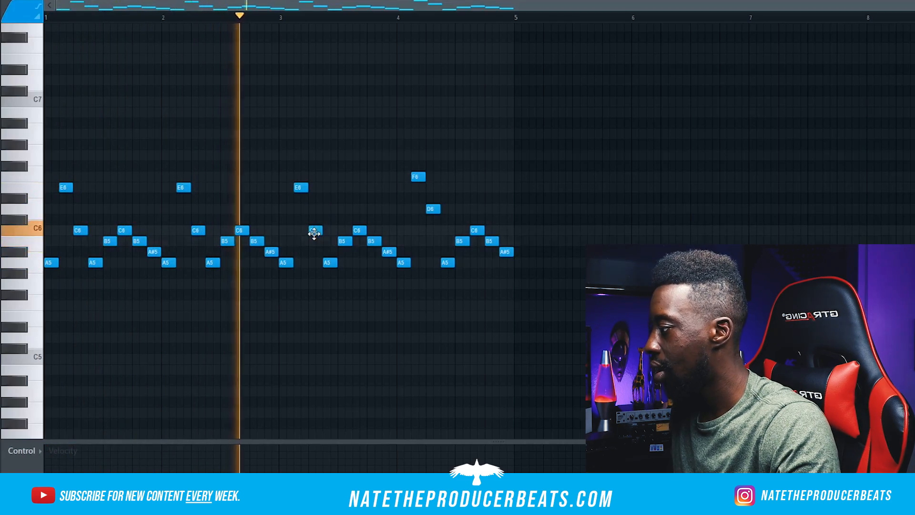
pyautogui.moveTo(411, 179); pyautogui.dragTo(432, 232)
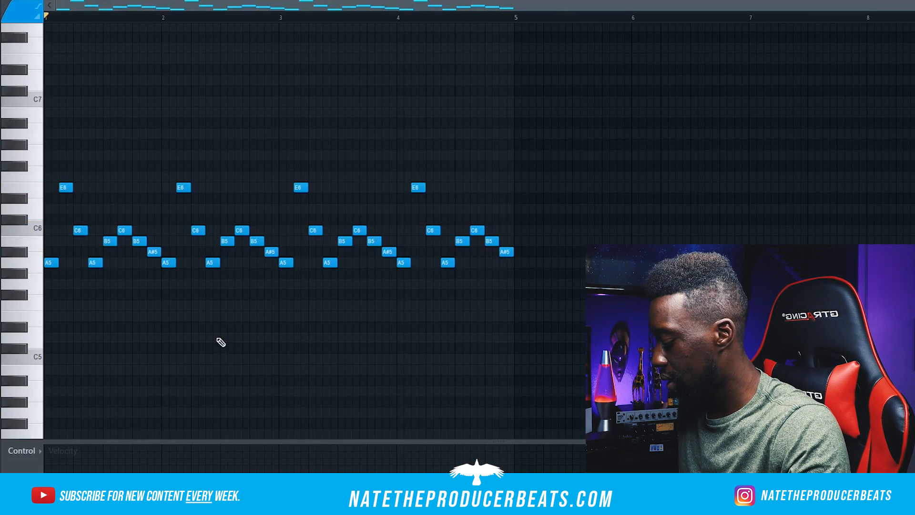
# - Vary the velocities of individual melody notes across the four bars and adjust the overall velocities with level scaling
pyautogui.hotkey('alt', 'x')
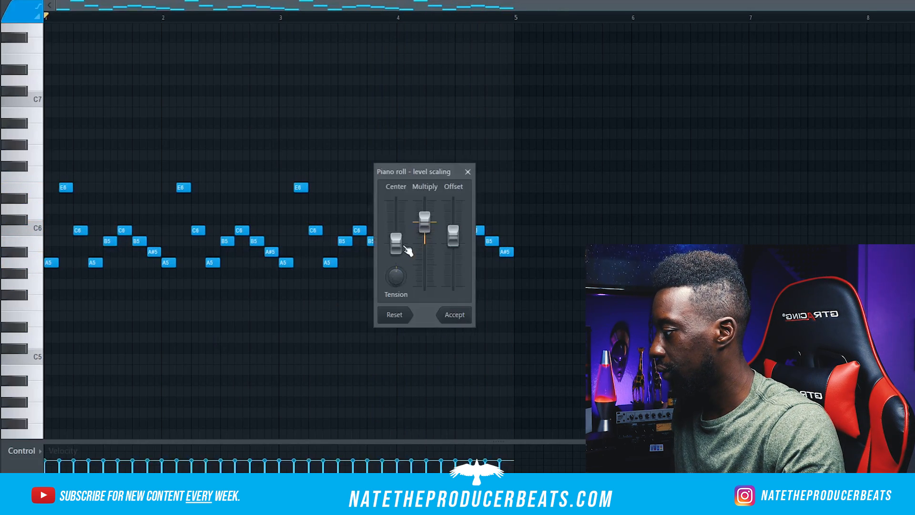
pyautogui.click(456, 315)
pyautogui.moveTo(90, 468)
pyautogui.mouseDown()
pyautogui.moveTo(144, 482)
pyautogui.moveTo(186, 479)
pyautogui.mouseUp()
pyautogui.press('space')
pyautogui.moveTo(185, 405)
pyautogui.mouseDown()
pyautogui.moveTo(271, 398)
pyautogui.moveTo(293, 407)
pyautogui.moveTo(320, 399)
pyautogui.moveTo(357, 415)
pyautogui.moveTo(392, 398)
pyautogui.moveTo(420, 412)
pyautogui.moveTo(451, 405)
pyautogui.moveTo(476, 415)
pyautogui.moveTo(497, 397)
pyautogui.moveTo(499, 381)
pyautogui.moveTo(503, 399)
pyautogui.mouseUp()
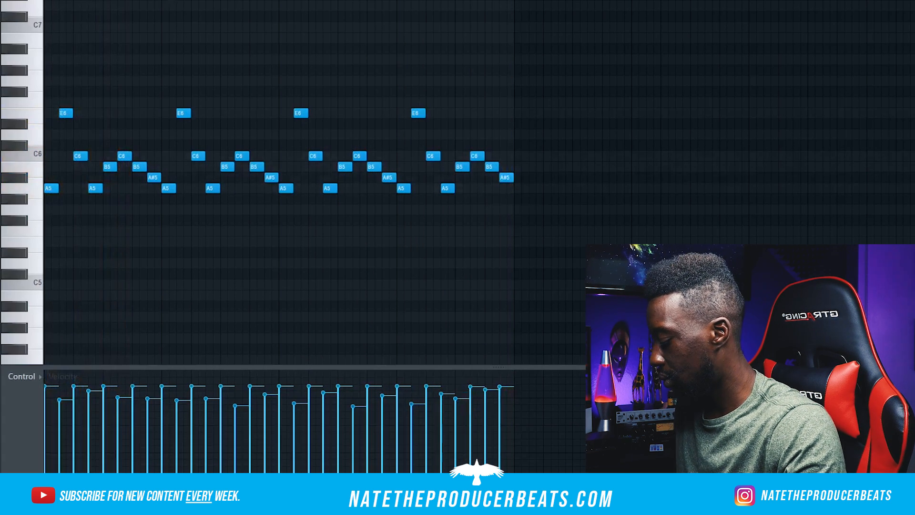
pyautogui.hotkey('alt', 'x')
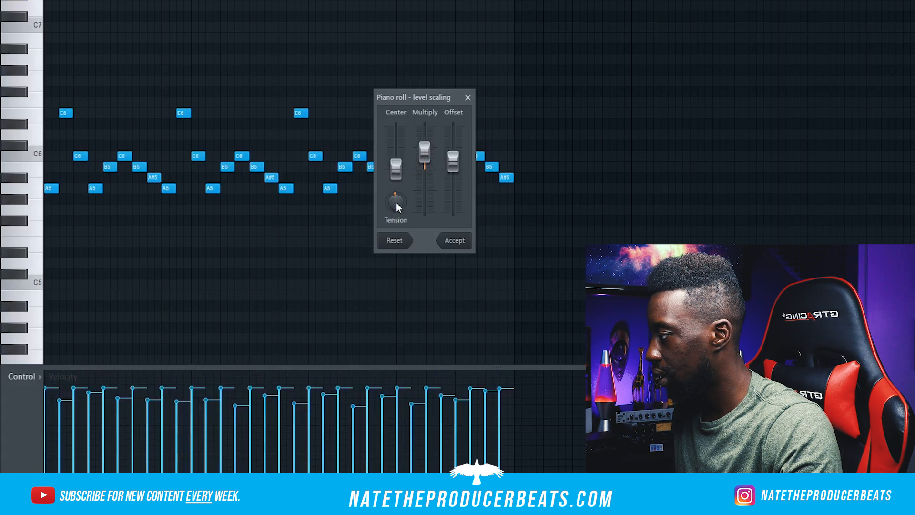
pyautogui.click(472, 242)
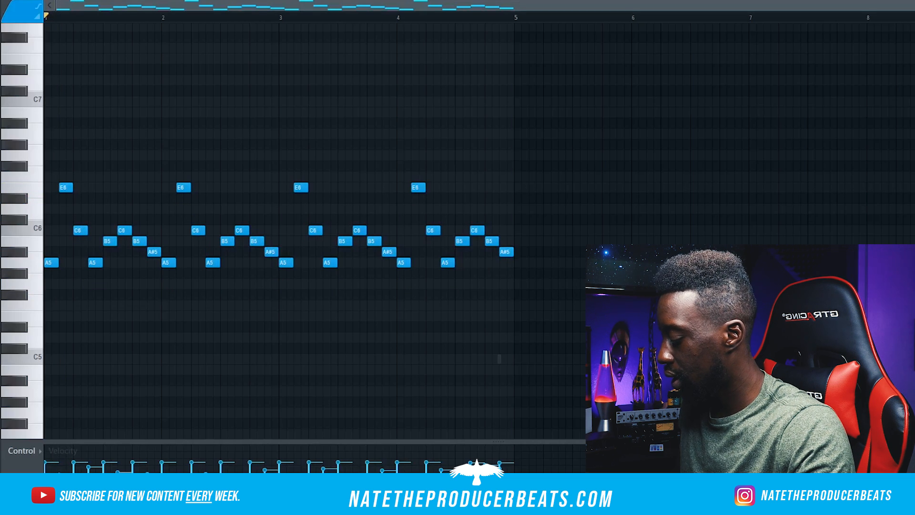
# - Paste a copy of the four-bar melody one octave higher, aligned with the original notes, and audition it
pyautogui.hotkey('ctrl', 'v')
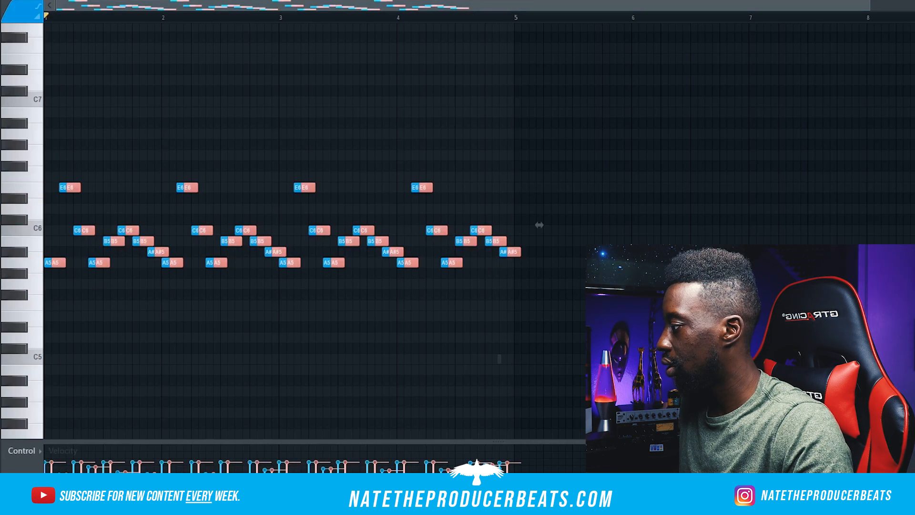
pyautogui.moveTo(539, 225); pyautogui.dragTo(540, 96)
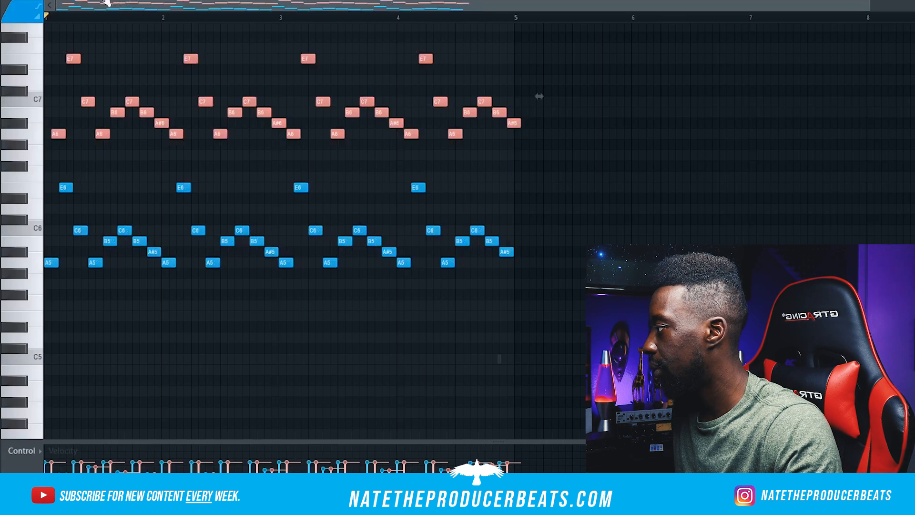
pyautogui.moveTo(73, 63); pyautogui.dragTo(67, 63)
pyautogui.press('space')
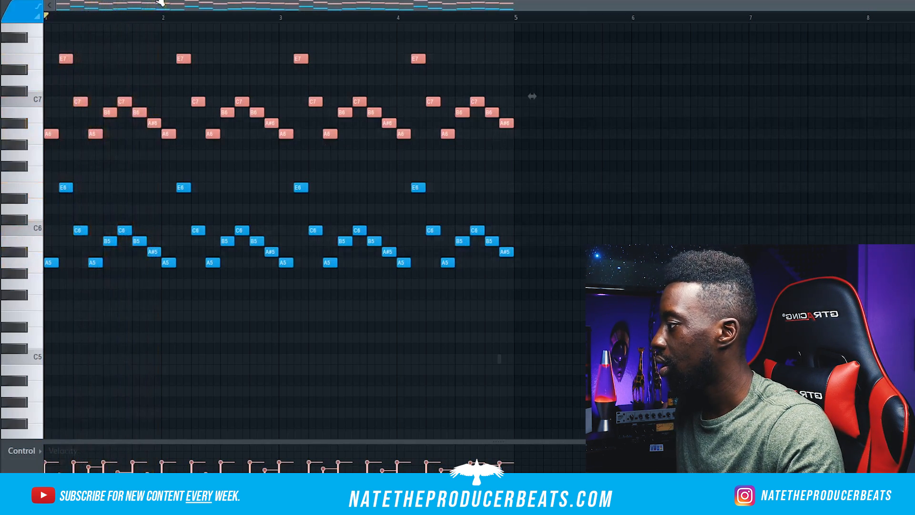
pyautogui.press('space')
# - Apply a slight strum to all notes in both octaves with the strumizer
pyautogui.hotkey('ctrl', 'a')
pyautogui.hotkey('alt', 's')
pyautogui.press('space')
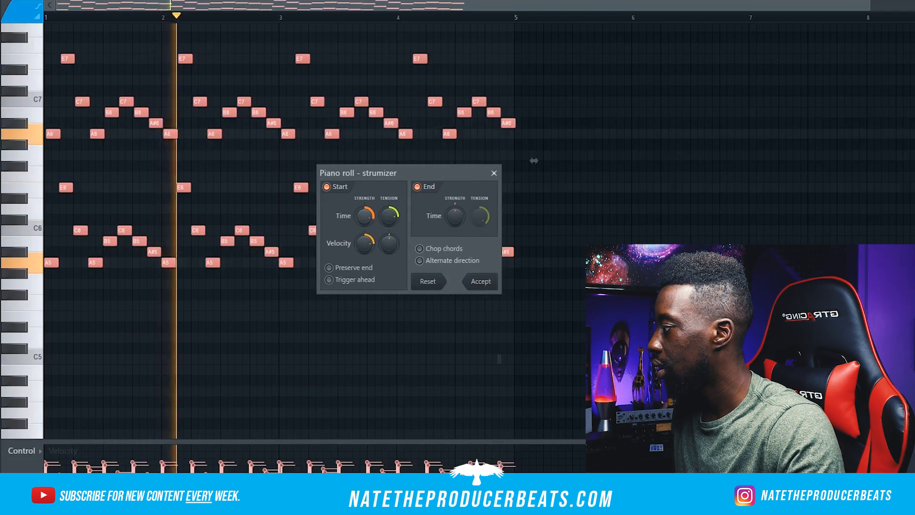
pyautogui.moveTo(370, 216); pyautogui.dragTo(372, 220)
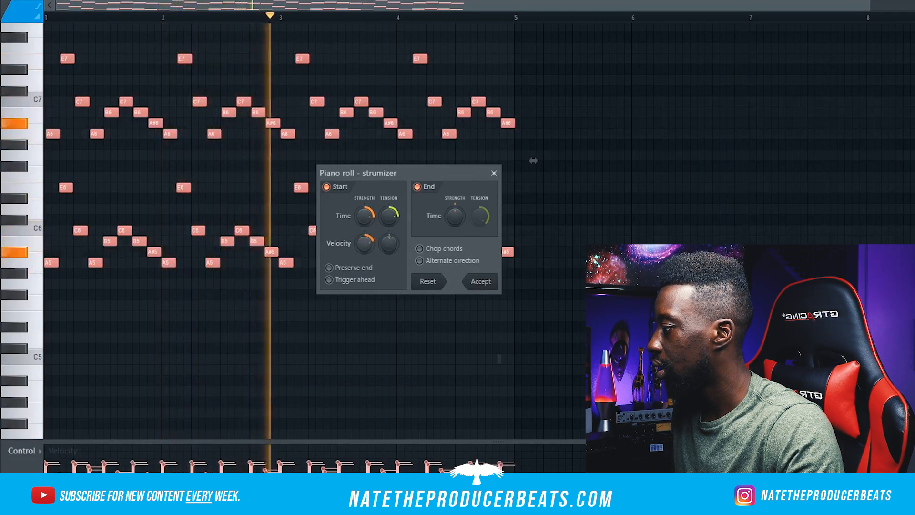
pyautogui.press('Return')
# - Transpose all the melody notes down two semitones and play the result
pyautogui.press('space')
pyautogui.hotkey('shift', 'Down')
pyautogui.hotkey('shift', 'Down')
pyautogui.press('space')
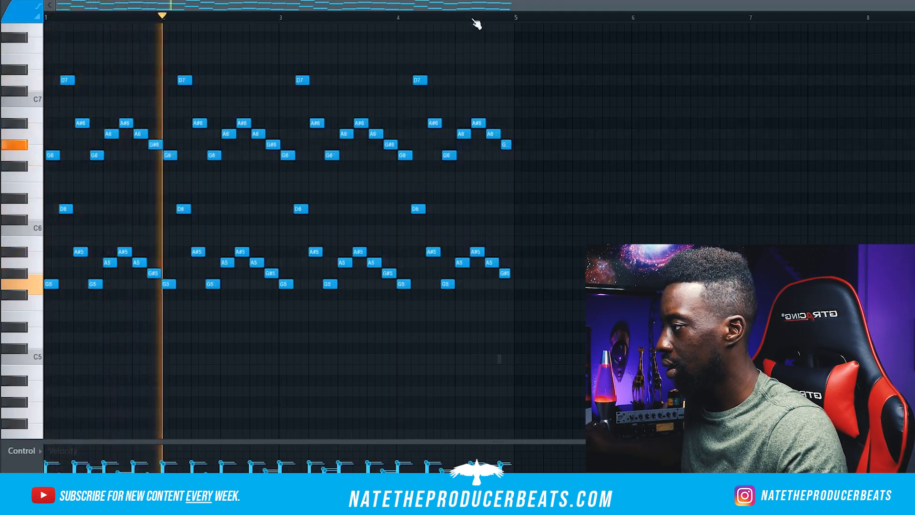
# - On mixer insert 1's parametric EQ, move the low cut to about 200 Hz and the high cut down into the mids
pyautogui.press('F9')
pyautogui.press('F6')
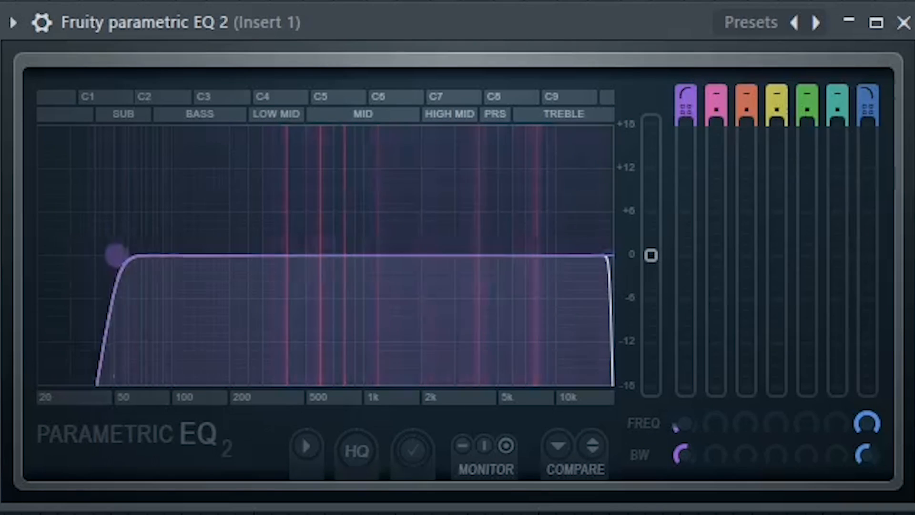
pyautogui.moveTo(115, 255); pyautogui.dragTo(231, 256)
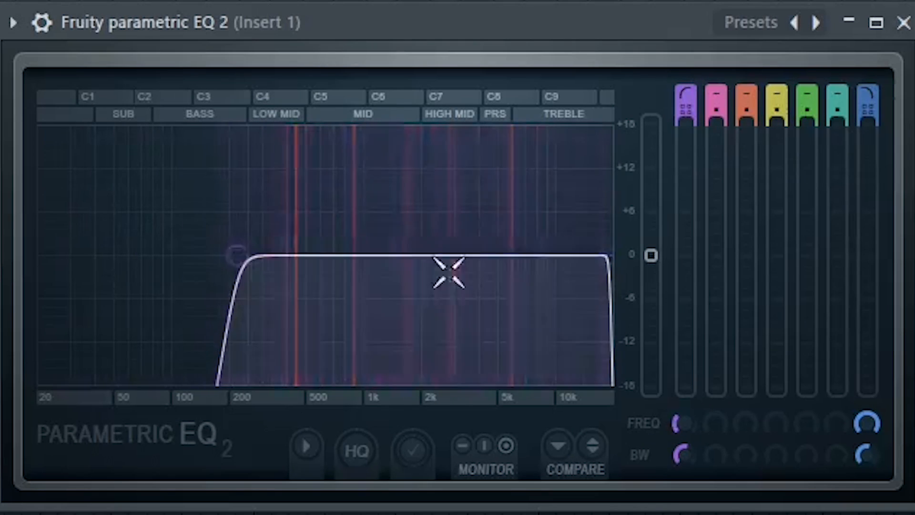
pyautogui.moveTo(608, 256); pyautogui.dragTo(396, 255)
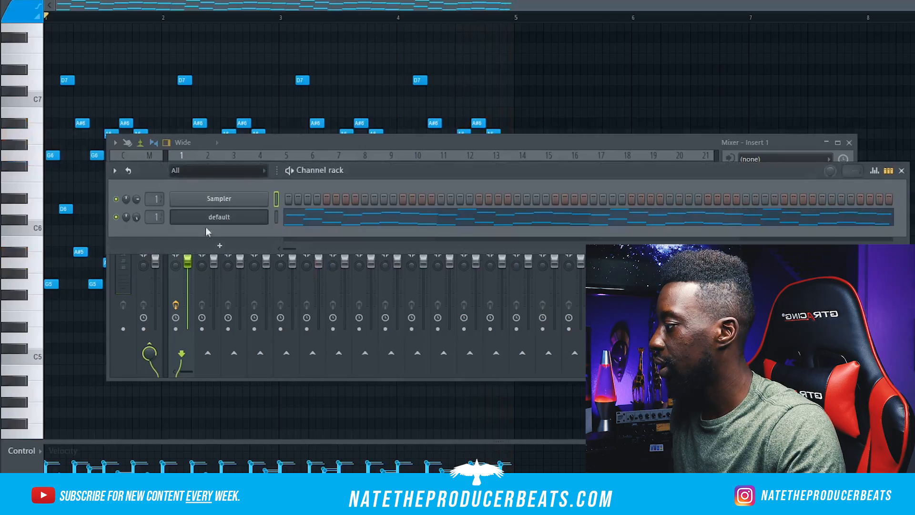
# - Clone the default melody channel, copy its notes into the clone and route it to mixer insert 2
pyautogui.rightClick(265, 217)
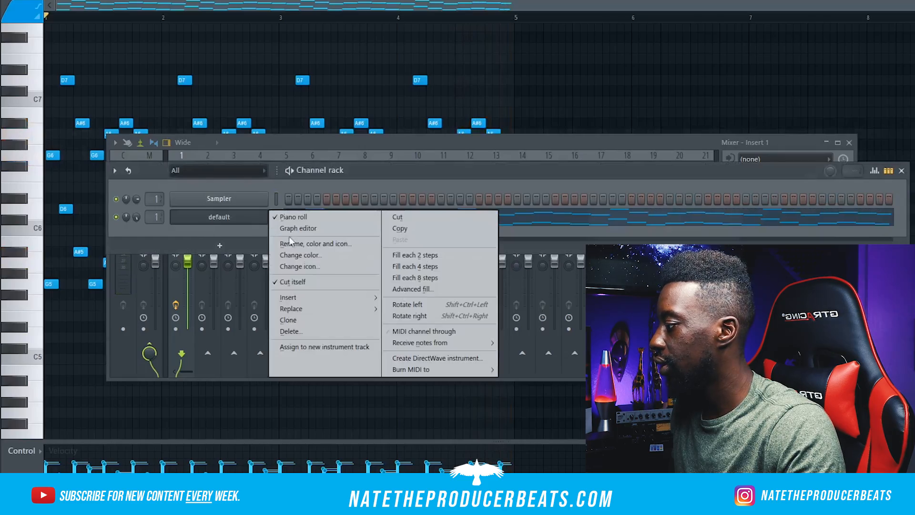
pyautogui.click(336, 320)
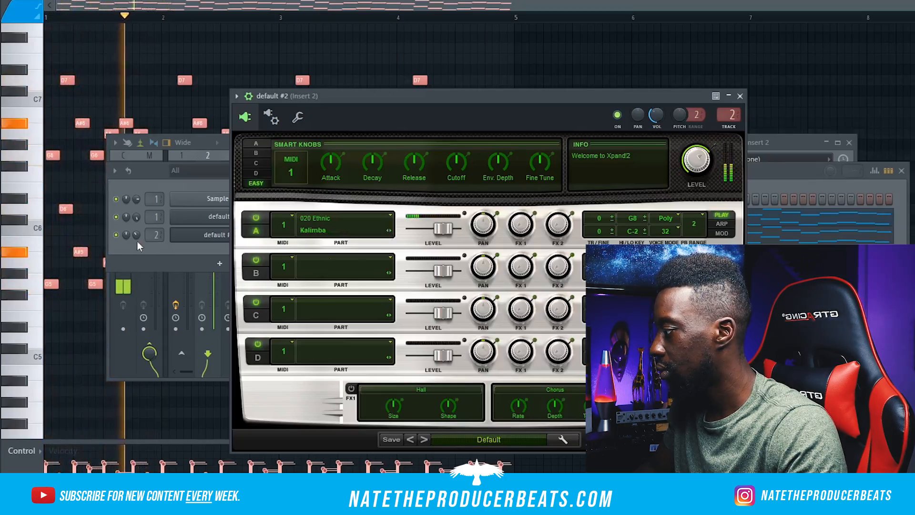
pyautogui.click(139, 247)
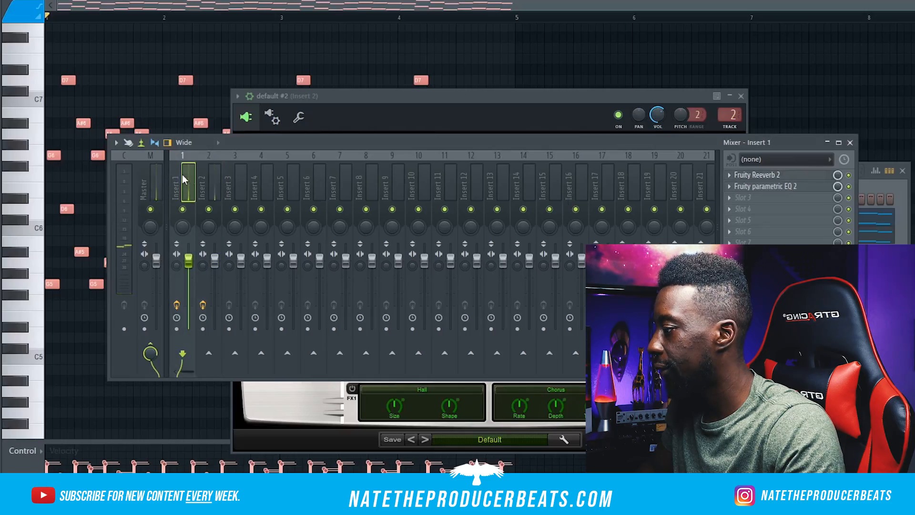
pyautogui.click(743, 208)
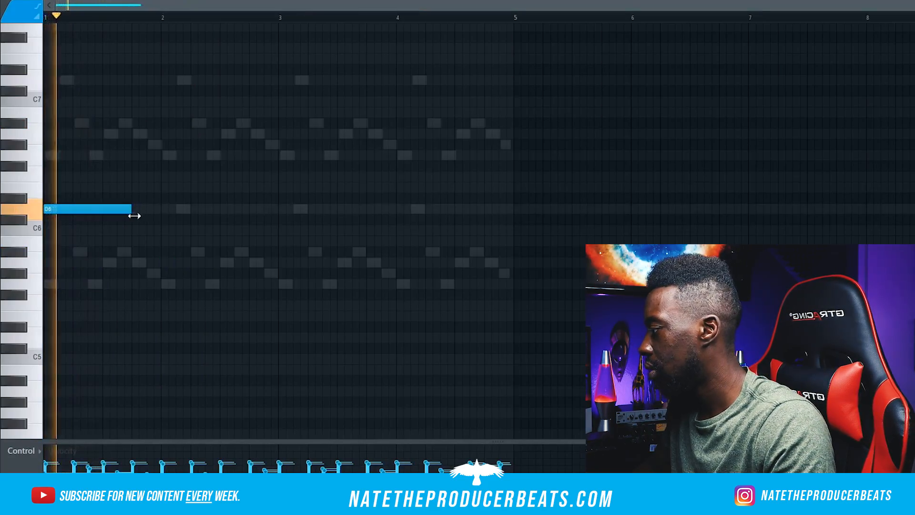
# - Write the counter-melody's first bar with a long D6 followed by short D6, D#6, D6 and C6 notes
pyautogui.press('space')
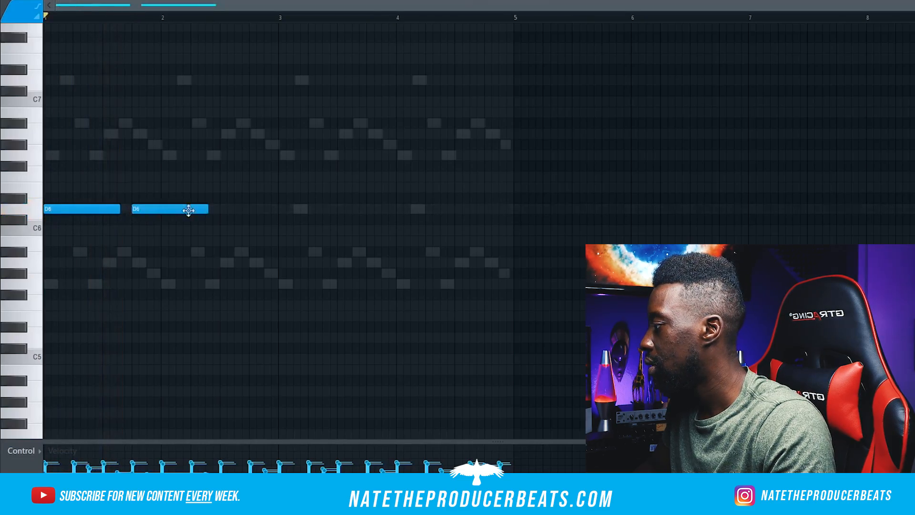
pyautogui.click(140, 199)
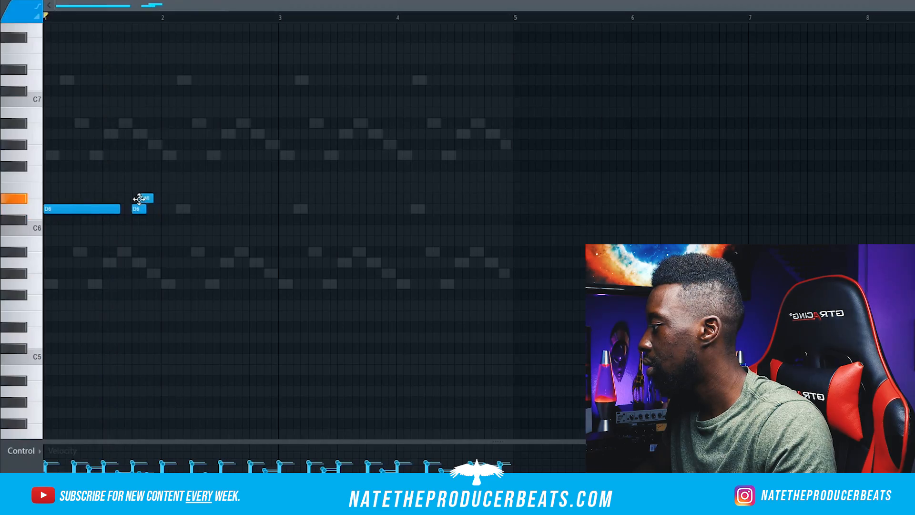
pyautogui.press('space')
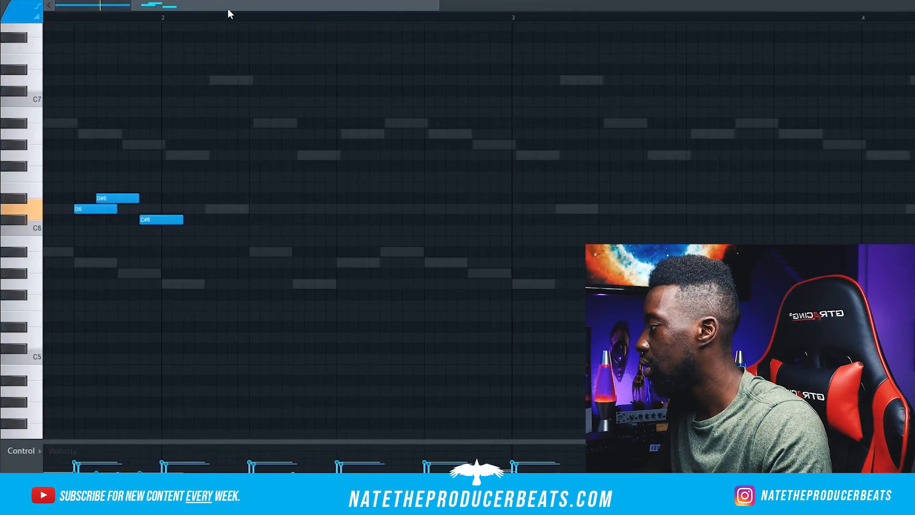
pyautogui.scroll(3, 227, 13)
pyautogui.press('space')
pyautogui.moveTo(347, 209); pyautogui.dragTo(328, 209)
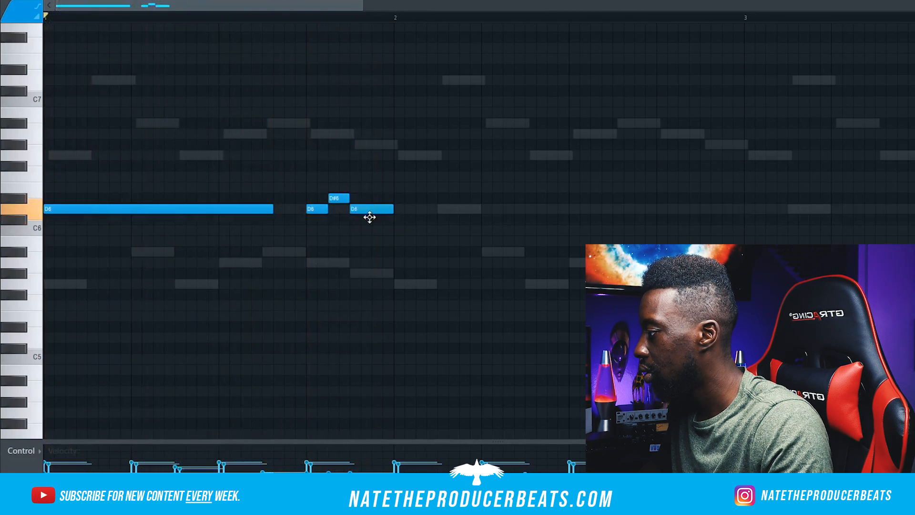
pyautogui.press('space')
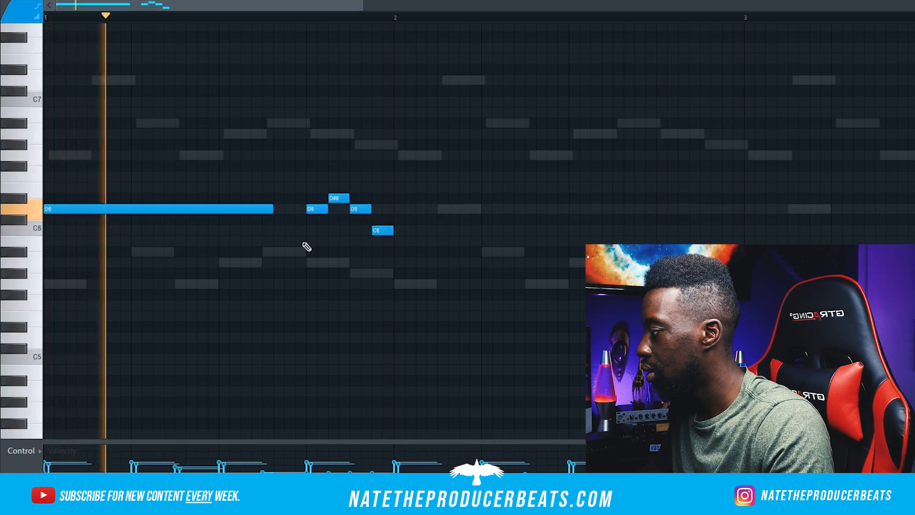
# - Continue the counter-melody with D6 and A#5 in bar 2, G5 plus the short run in bar 3, and A#5 in bar 4
pyautogui.click(396, 210)
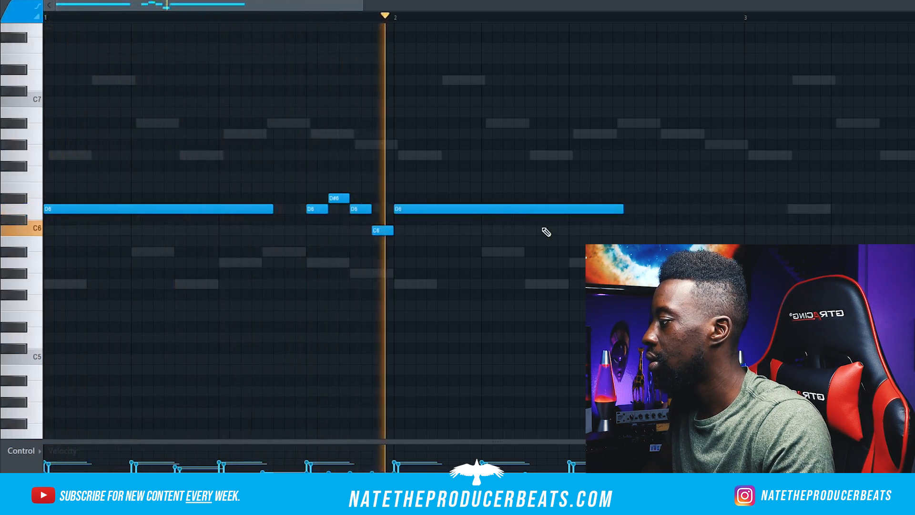
pyautogui.scroll(-2, 524, 236)
pyautogui.press('space')
pyautogui.click(486, 242)
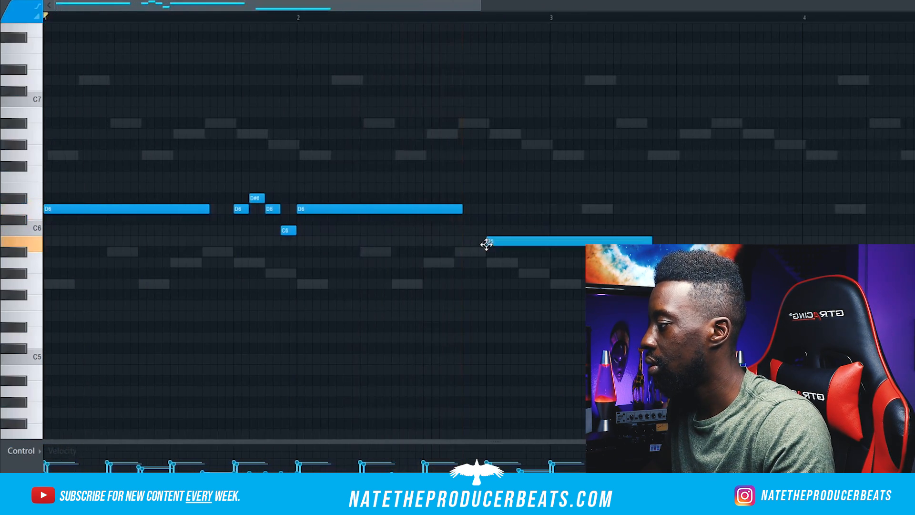
pyautogui.moveTo(483, 259); pyautogui.dragTo(484, 250)
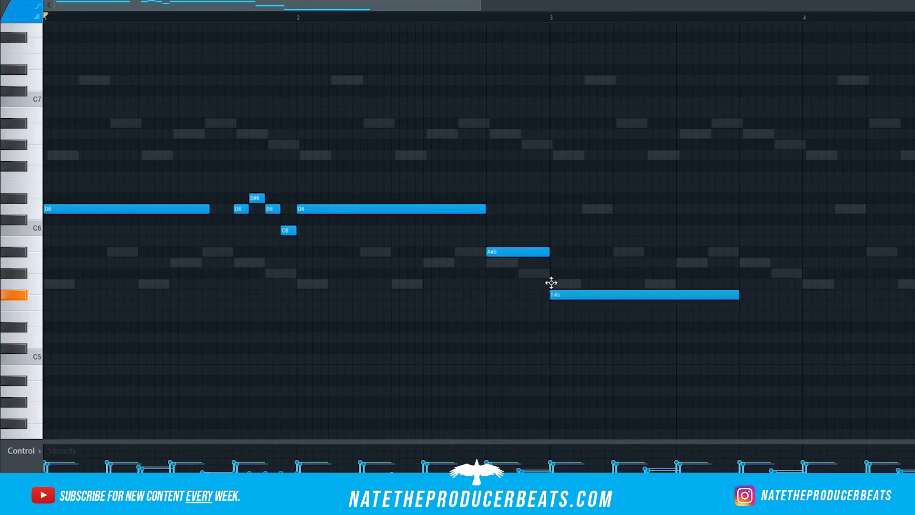
pyautogui.press('space')
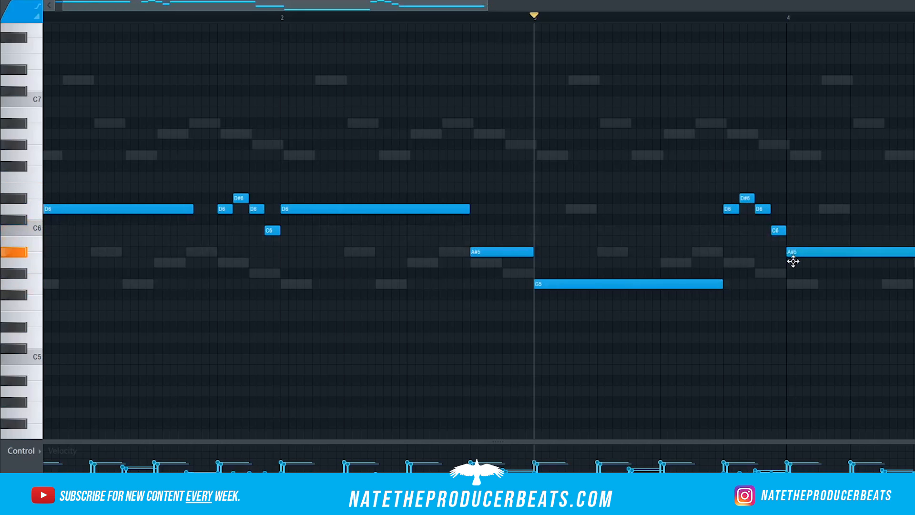
pyautogui.scroll(-2, 739, 293)
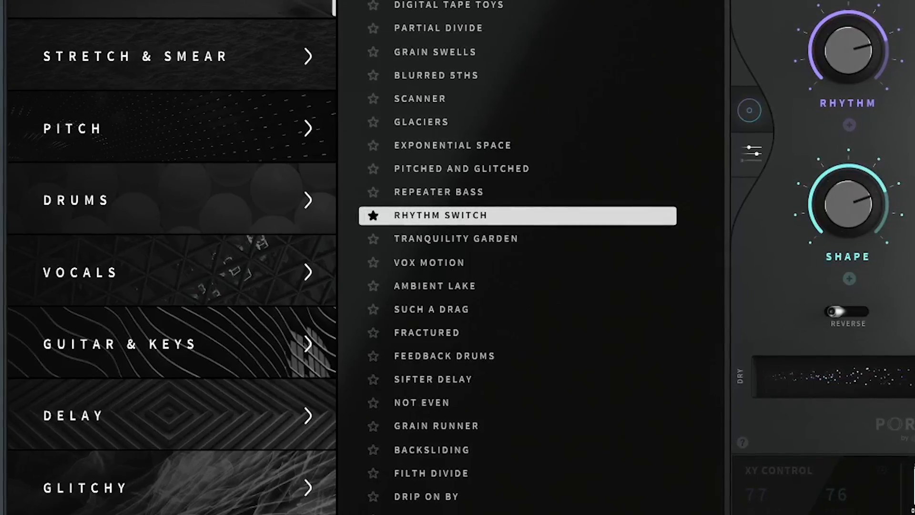
# - Reduce the dry/wet mix of the Rhythm Switch preset and move insert 3's EQ low cut to about 250 Hz
pyautogui.moveTo(873, 380); pyautogui.dragTo(848, 381)
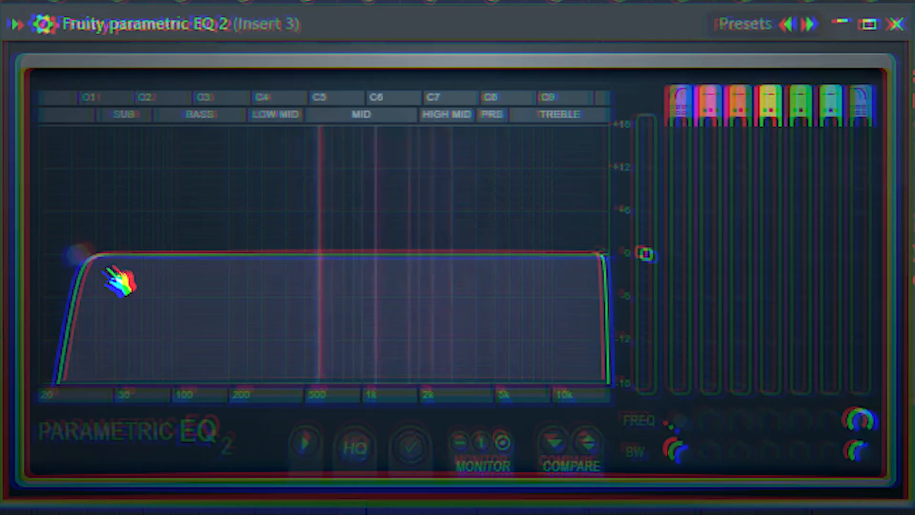
pyautogui.moveTo(112, 261); pyautogui.dragTo(246, 253)
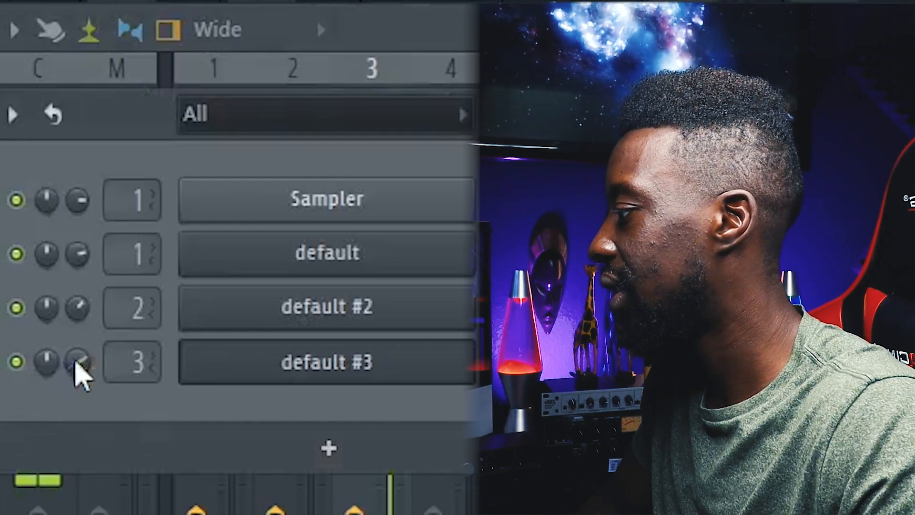
# - Raise the default #3 channel's volume slightly and open the piano roll of the Arcade channel
pyautogui.moveTo(77, 363); pyautogui.dragTo(76, 343)
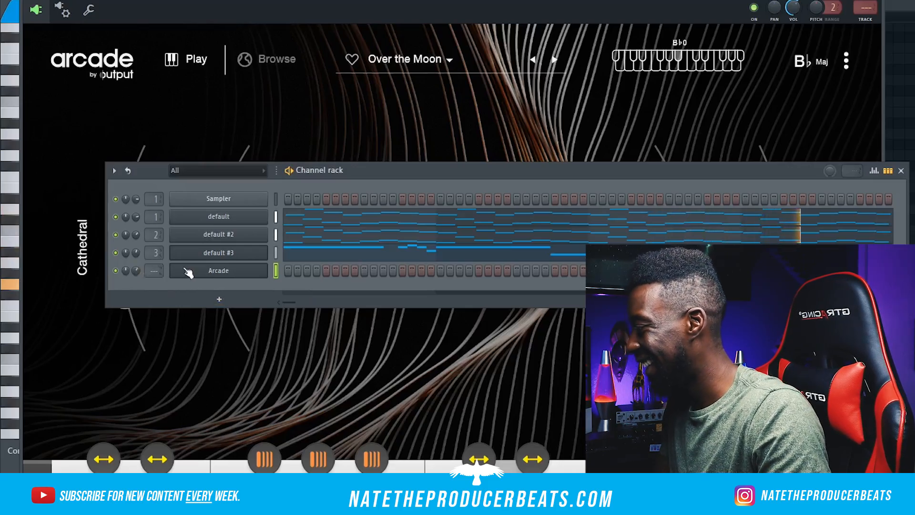
pyautogui.rightClick(266, 264)
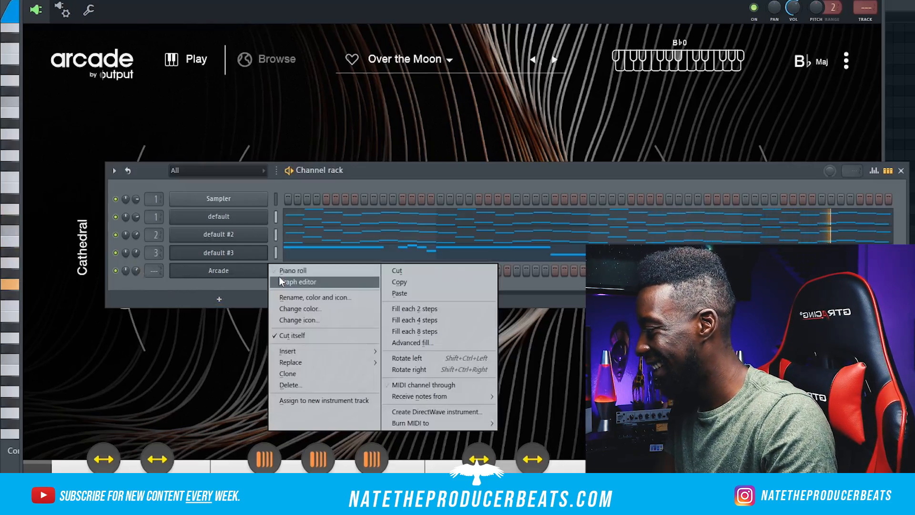
pyautogui.click(281, 271)
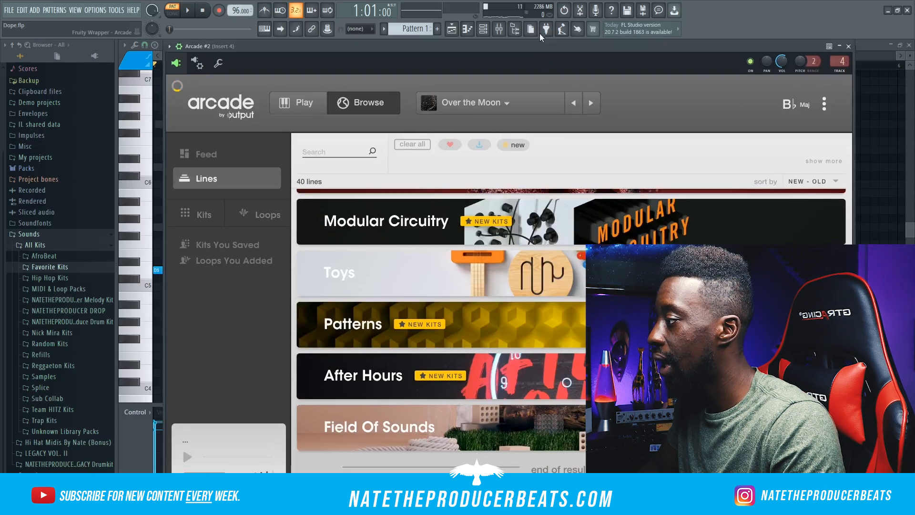
# - Look through the list of lines in Arcade #2's browser and open the Poolside line
pyautogui.scroll(-5, 543, 266)
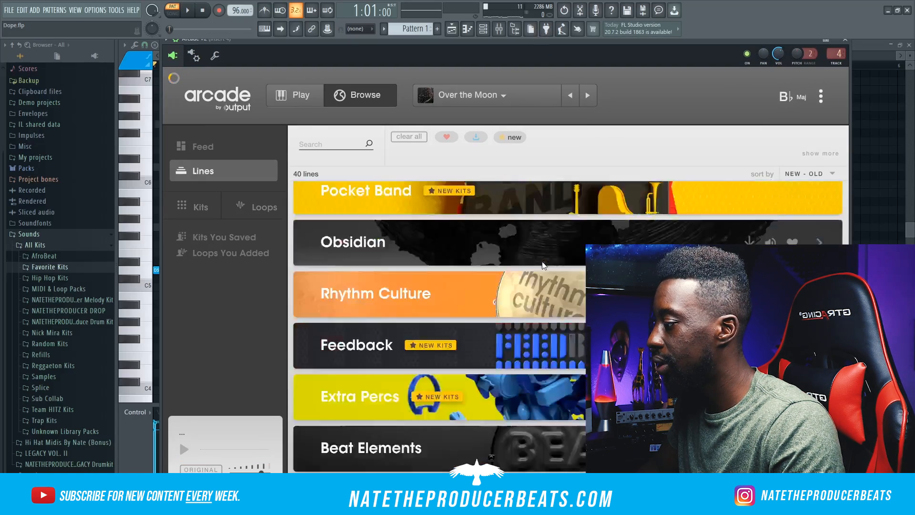
pyautogui.scroll(10, 542, 261)
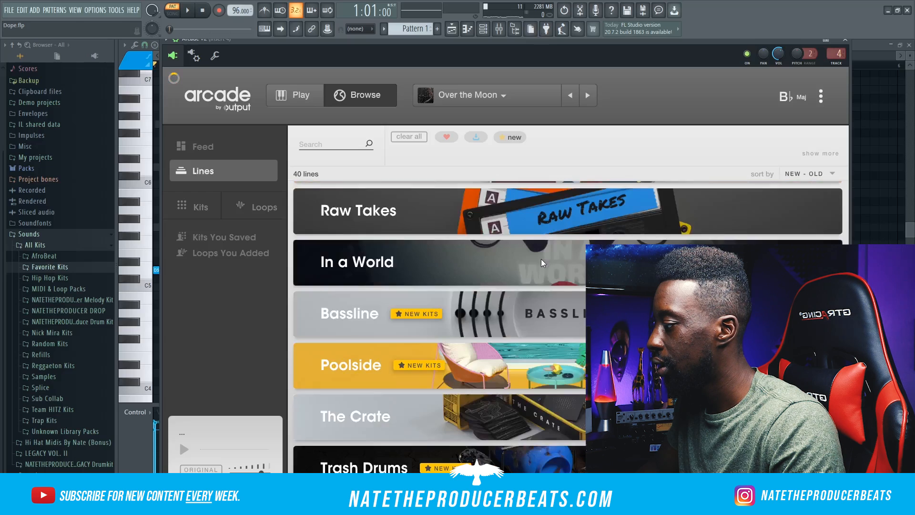
pyautogui.click(531, 361)
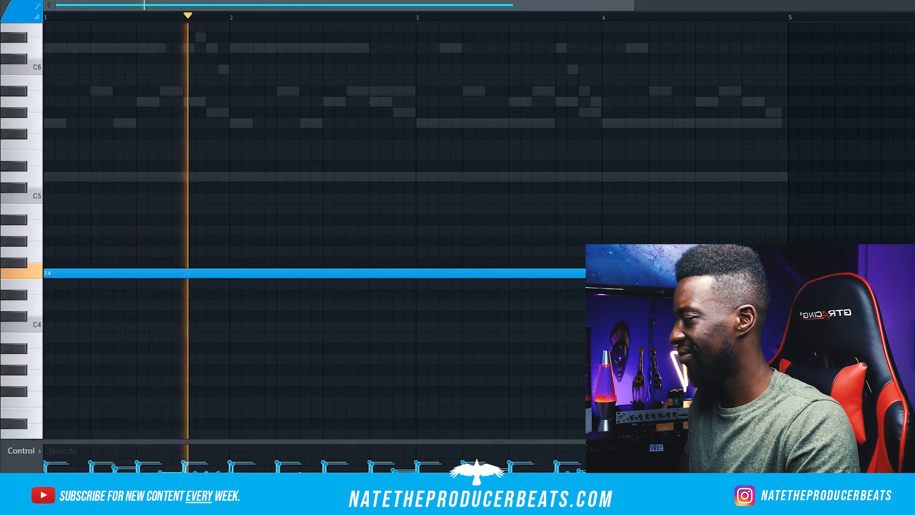
# - Stop playback, turn off ghost channels in the piano roll and play the pattern again
pyautogui.press('space')
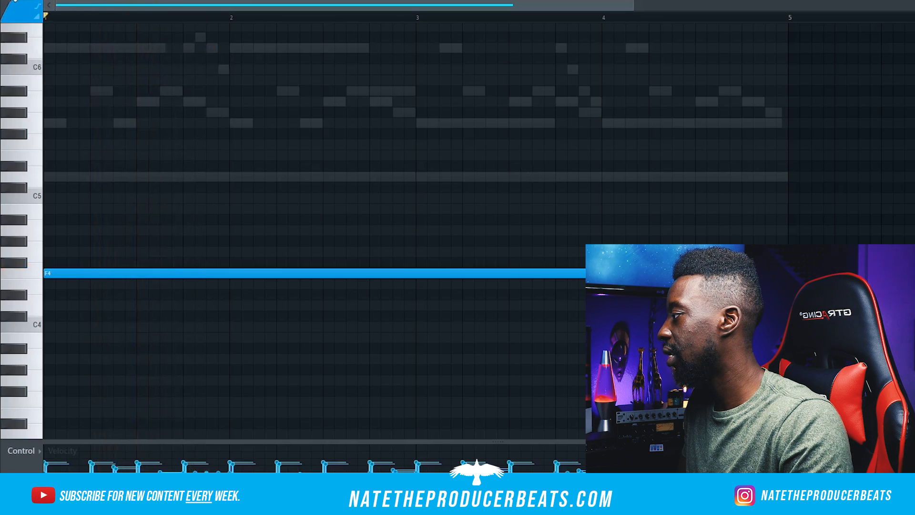
pyautogui.click(15, 2)
pyautogui.moveTo(67, 63)
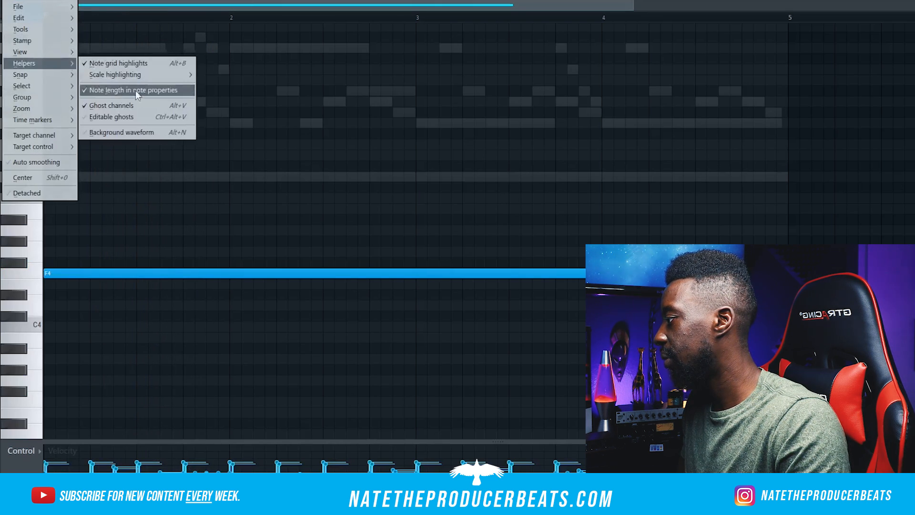
pyautogui.click(143, 105)
pyautogui.scroll(-3, 314, 229)
pyautogui.press('space')
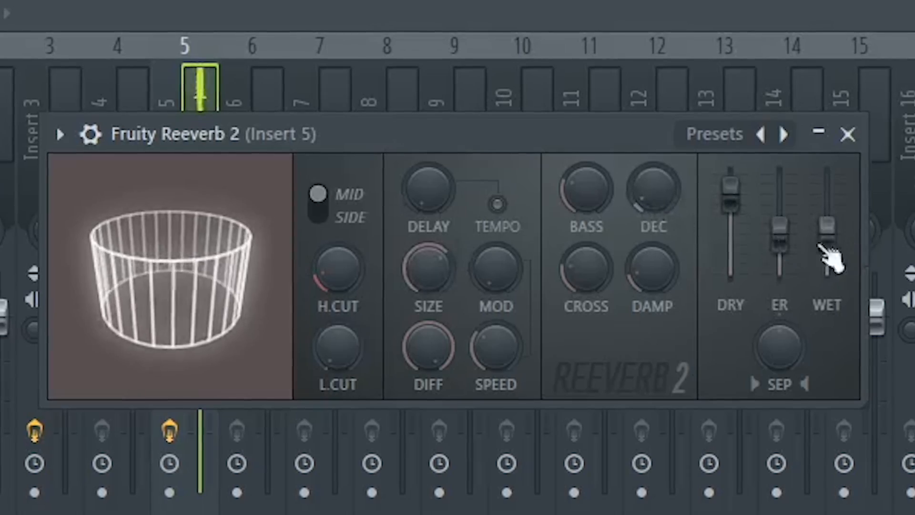
# - On insert 5, raise the Reeverb 2 decay and move the EQ low cut to about 300 Hz and high cut to about 4.5 kHz
pyautogui.moveTo(651, 200); pyautogui.dragTo(650, 181)
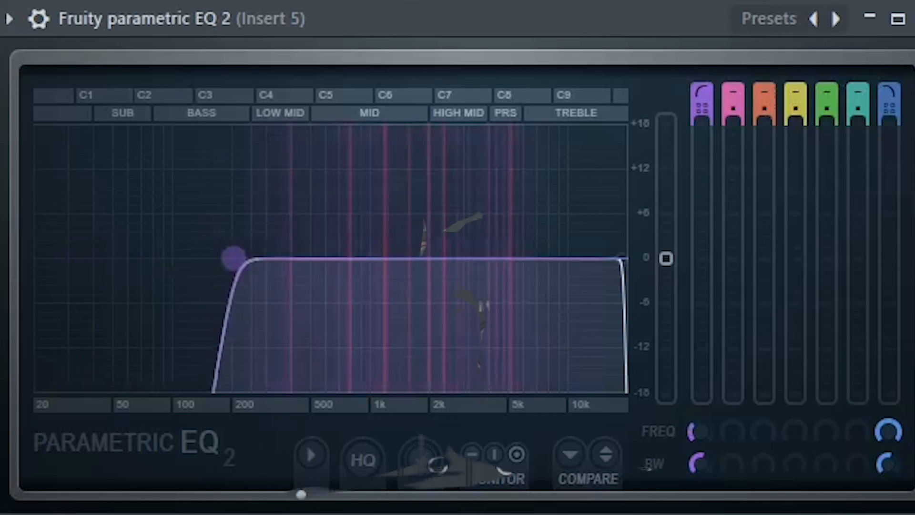
pyautogui.moveTo(233, 258); pyautogui.dragTo(271, 258)
pyautogui.moveTo(620, 258); pyautogui.dragTo(500, 258)
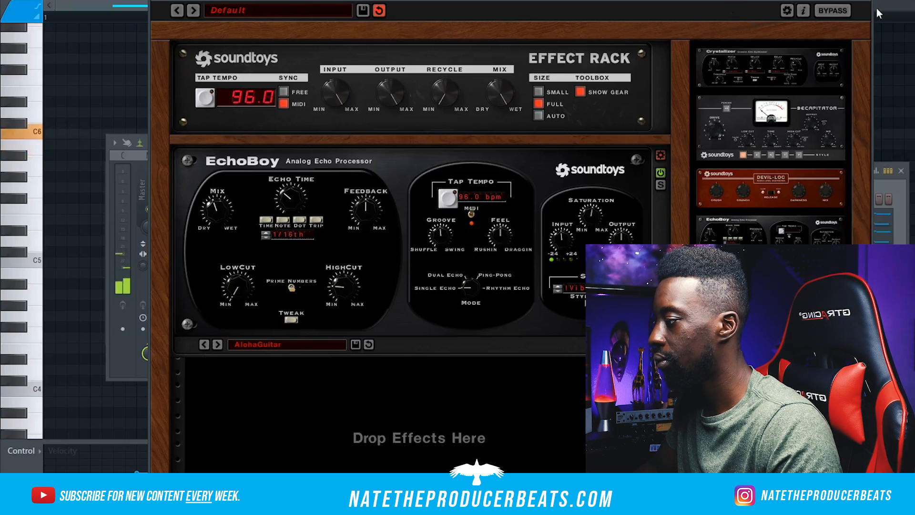
# - Add the PanMan panner below EchoBoy in insert 5's effect rack, audition it and close the rack
pyautogui.scroll(-2, 769, 143)
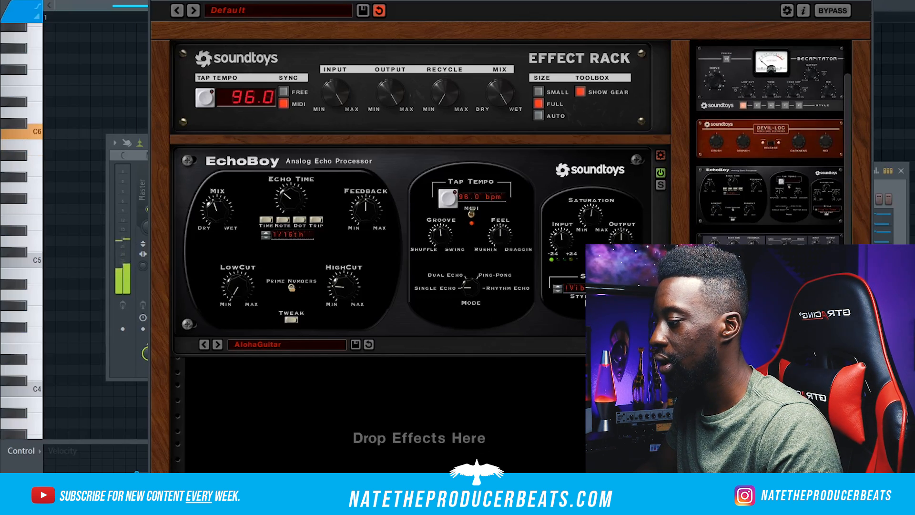
pyautogui.moveTo(467, 433); pyautogui.dragTo(482, 403)
pyautogui.press('space')
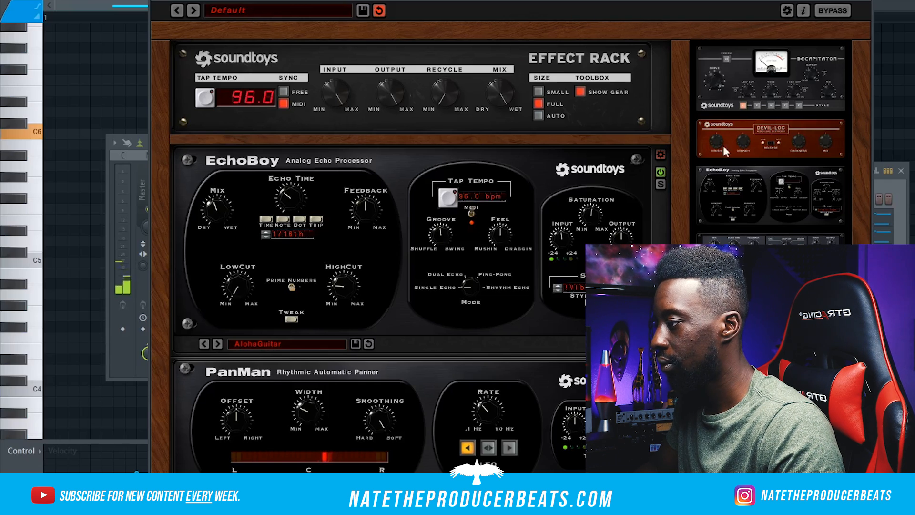
pyautogui.click(872, 3)
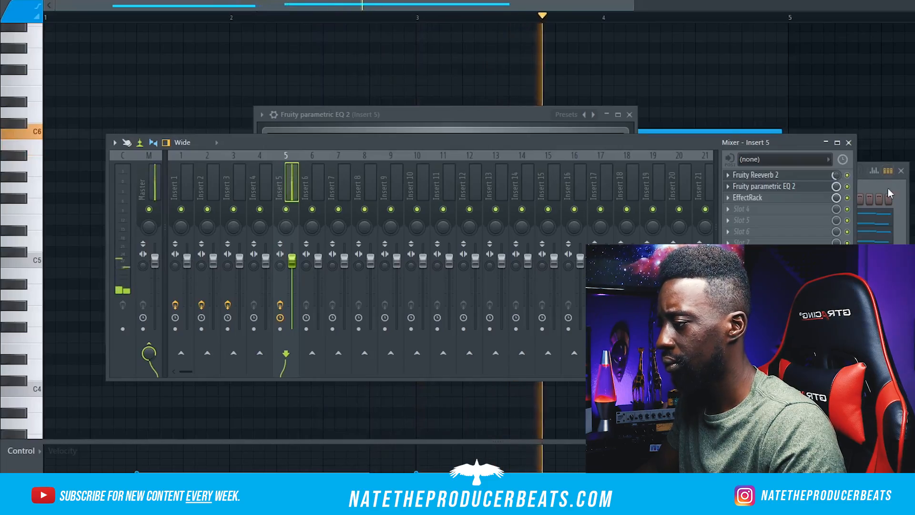
# - Load Hypn - Perpetual (Kick) from the Favorite Kits' Hypn - Cursa Drum Kit into a new channel
pyautogui.click(888, 189)
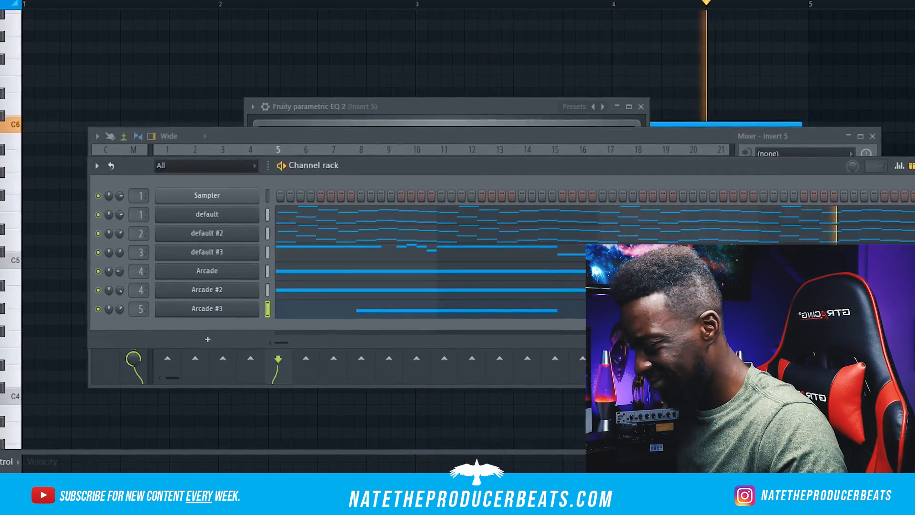
pyautogui.press('space')
pyautogui.click(83, 267)
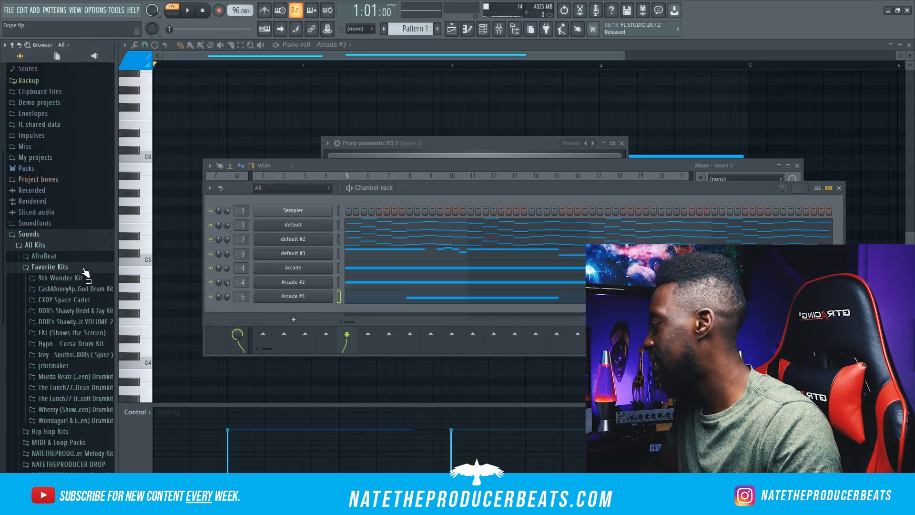
pyautogui.click(79, 343)
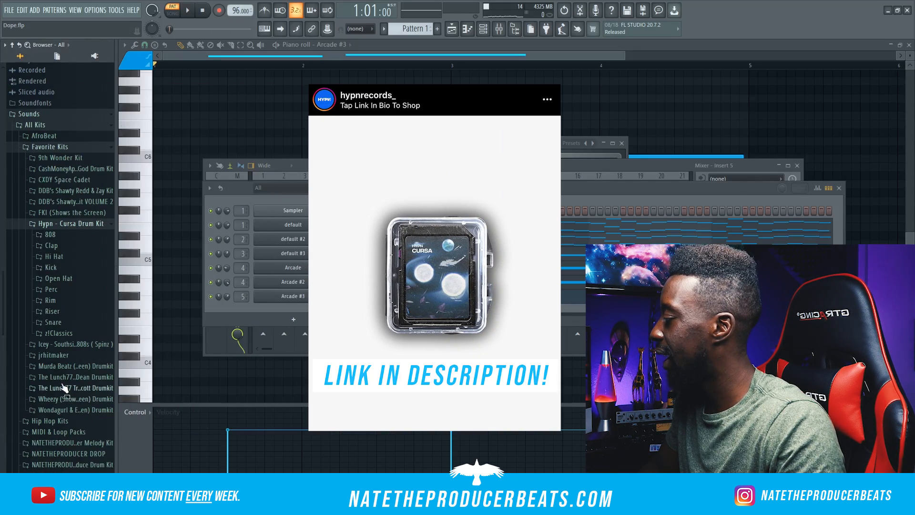
pyautogui.click(79, 269)
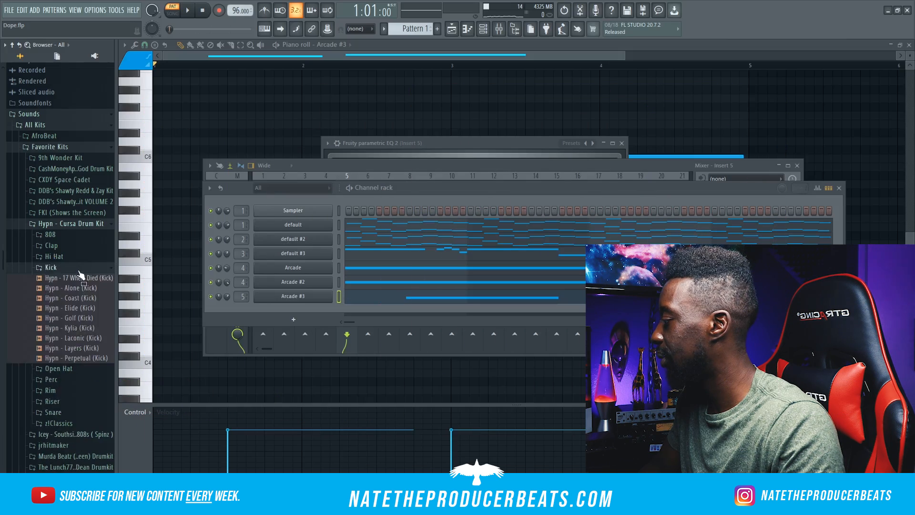
pyautogui.rightClick(84, 359)
pyautogui.click(114, 367)
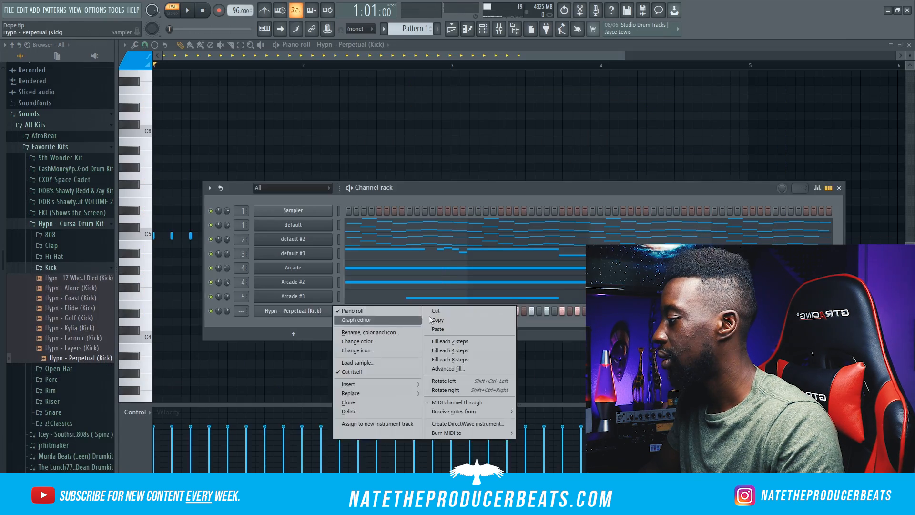
# - Fill the kick channel with a hit on every 4 steps and play the pattern
pyautogui.rightClick(269, 310)
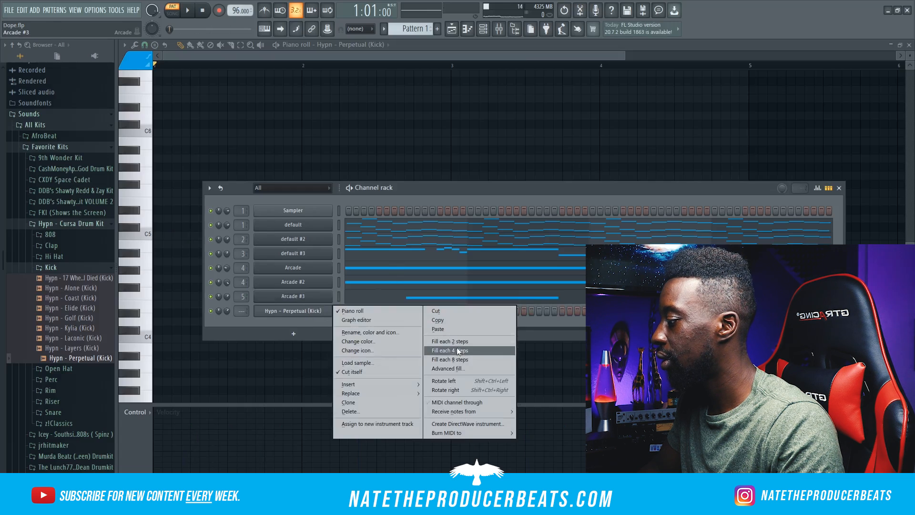
pyautogui.click(457, 351)
pyautogui.press('space')
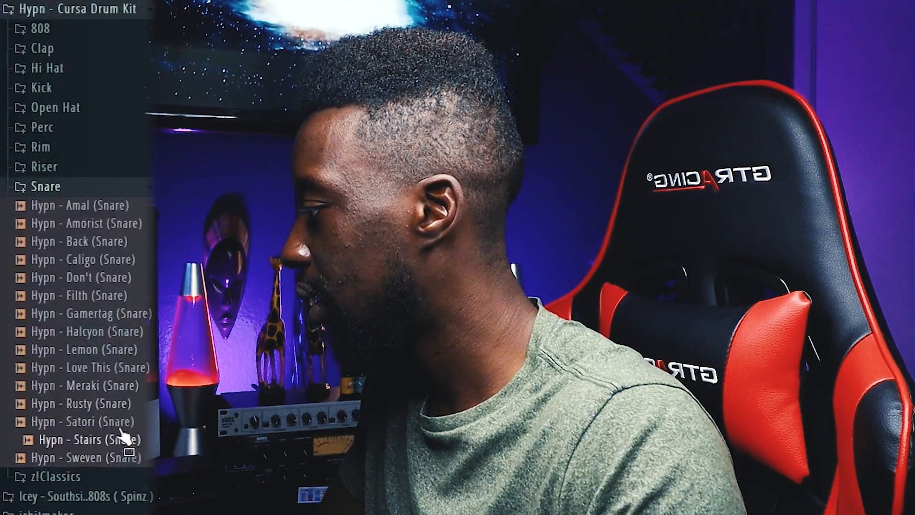
# - Audition the Rusty and Meraki snare samples from the Hypn - Cursa Drum Kit
pyautogui.click(119, 403)
pyautogui.click(121, 386)
pyautogui.click(116, 403)
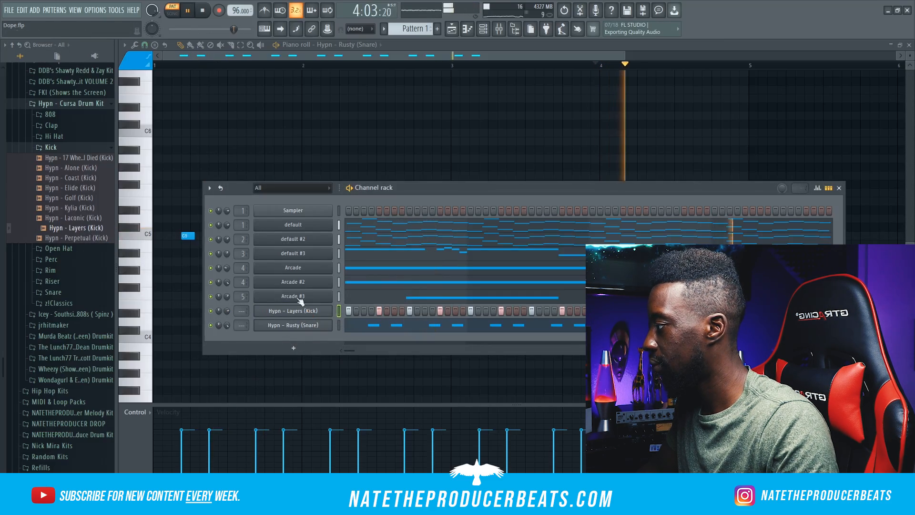
# - Play the pattern back to hear the Layers kick and Rusty snare with the melody
pyautogui.click(202, 13)
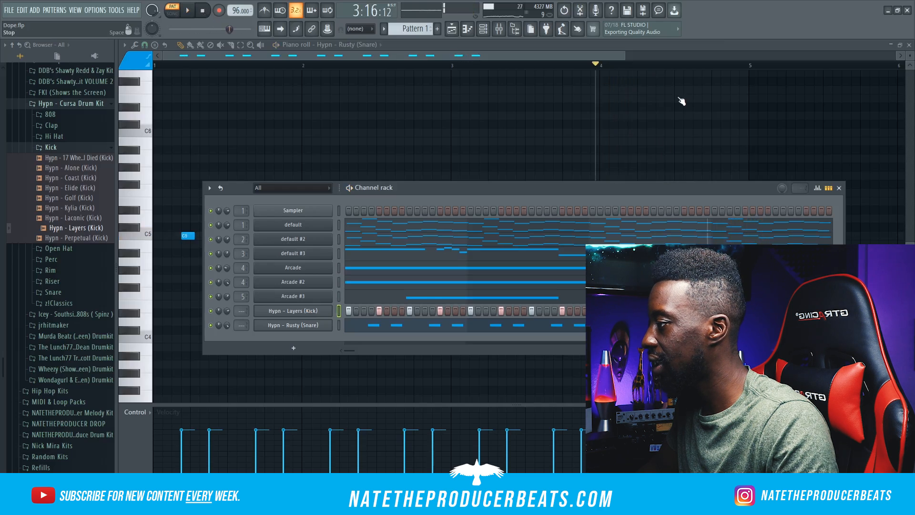
pyautogui.press('space')
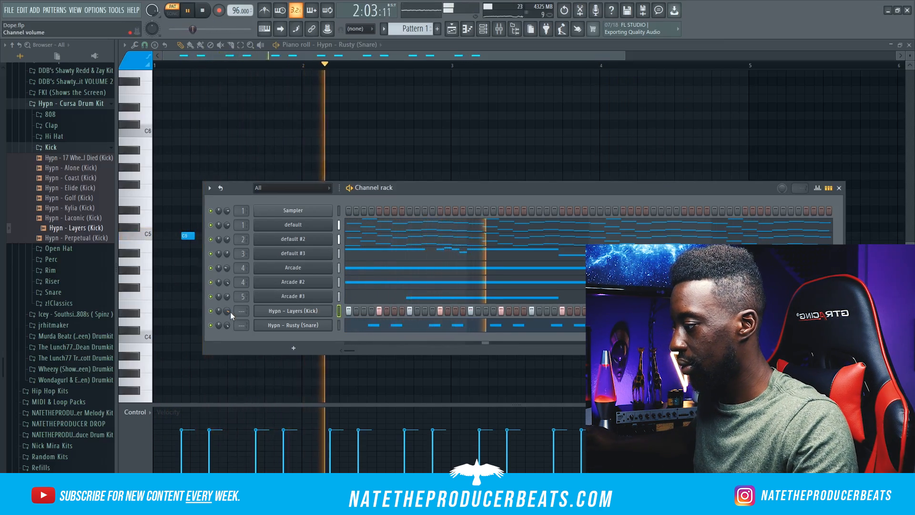
pyautogui.press('space')
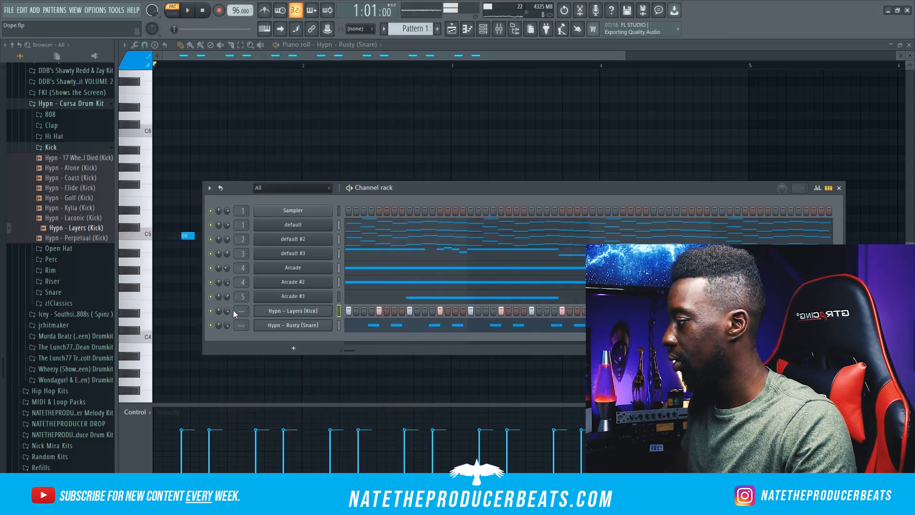
# - Audition the kit's other kick samples and load Hypn - Alone (Kick) into a new channel
pyautogui.click(90, 240)
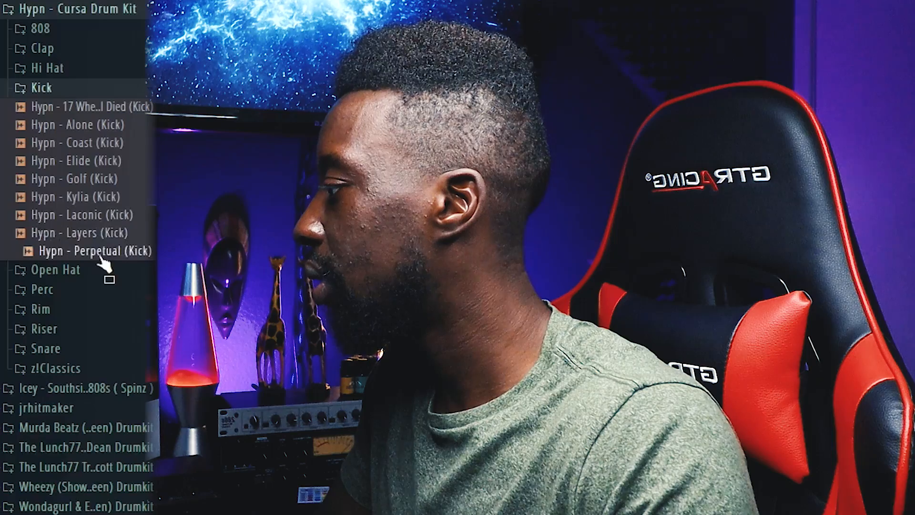
pyautogui.click(91, 208)
pyautogui.click(91, 178)
pyautogui.click(91, 168)
pyautogui.click(120, 108)
pyautogui.click(117, 126)
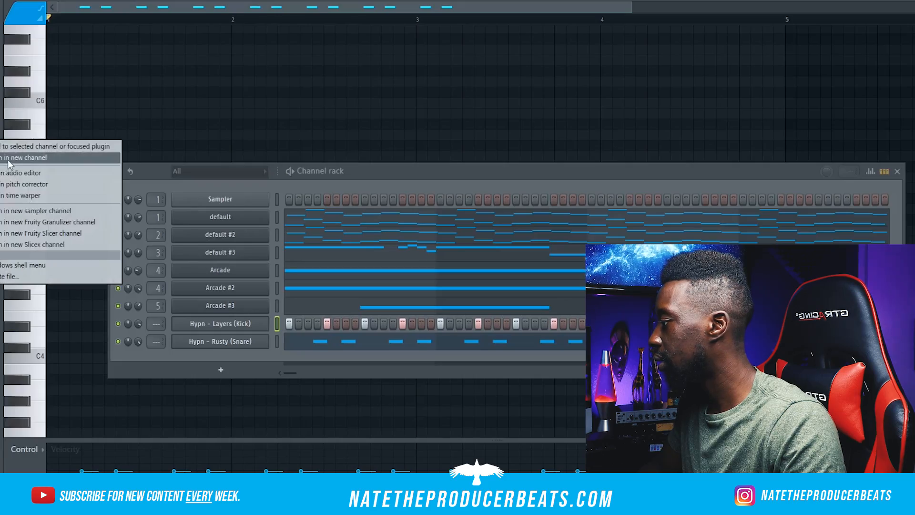
pyautogui.click(9, 158)
# - Copy the Layers kick's steps into the Hypn - Alone (Kick) channel and play the pattern
pyautogui.rightClick(270, 324)
pyautogui.click(388, 334)
pyautogui.rightClick(267, 355)
pyautogui.click(387, 380)
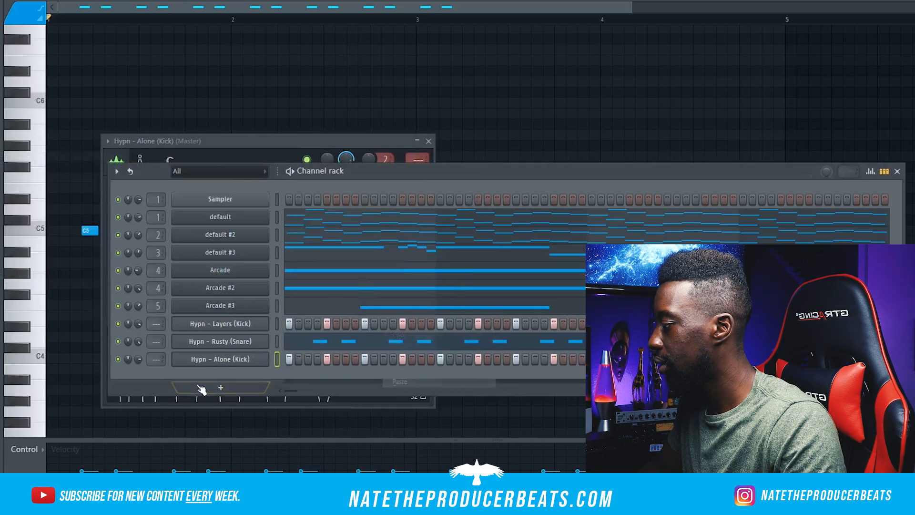
pyautogui.press('space')
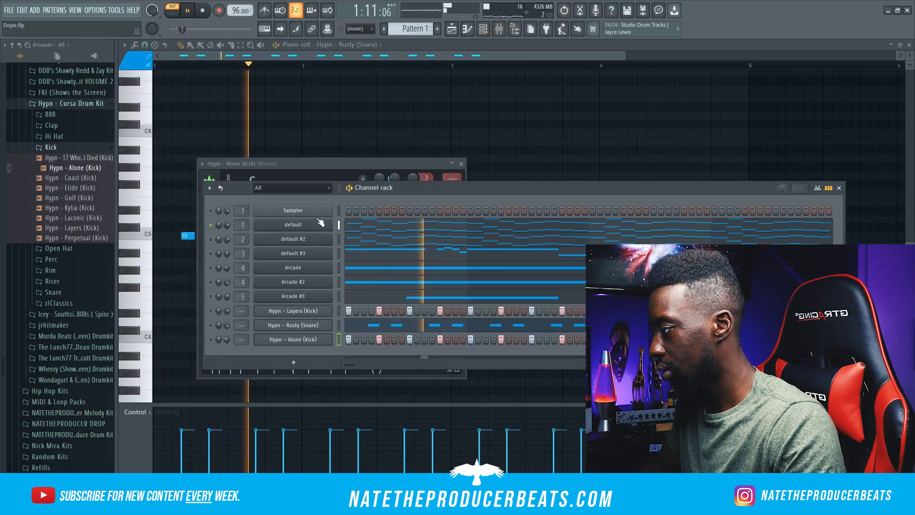
# - Raise the parallel level of the I Heart NY compressor on insert 1 and set its output to 58%
pyautogui.click(499, 30)
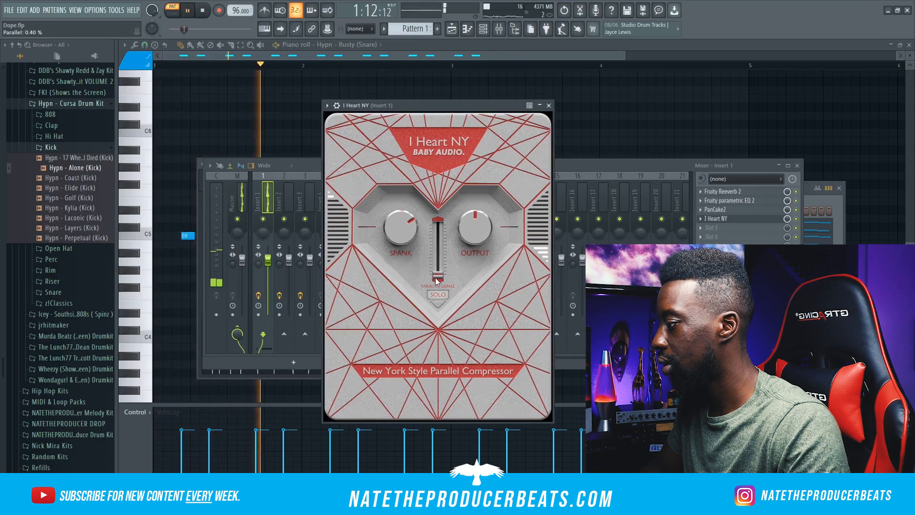
pyautogui.moveTo(436, 280); pyautogui.dragTo(437, 252)
pyautogui.moveTo(479, 224)
pyautogui.mouseDown()
pyautogui.moveTo(480, 212)
pyautogui.moveTo(473, 220)
pyautogui.mouseUp()
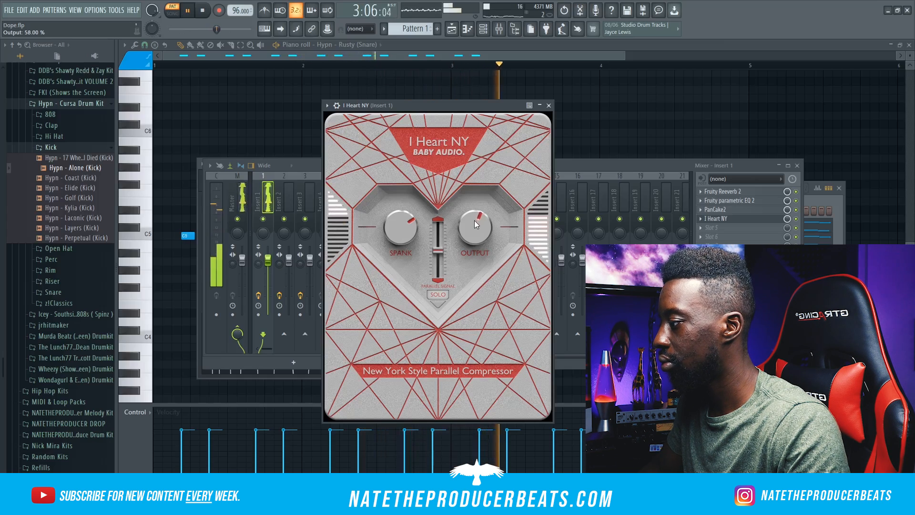
# - Play the default and default #2 melody layers together and adjust two effect parameters in the mixer
pyautogui.click(821, 215)
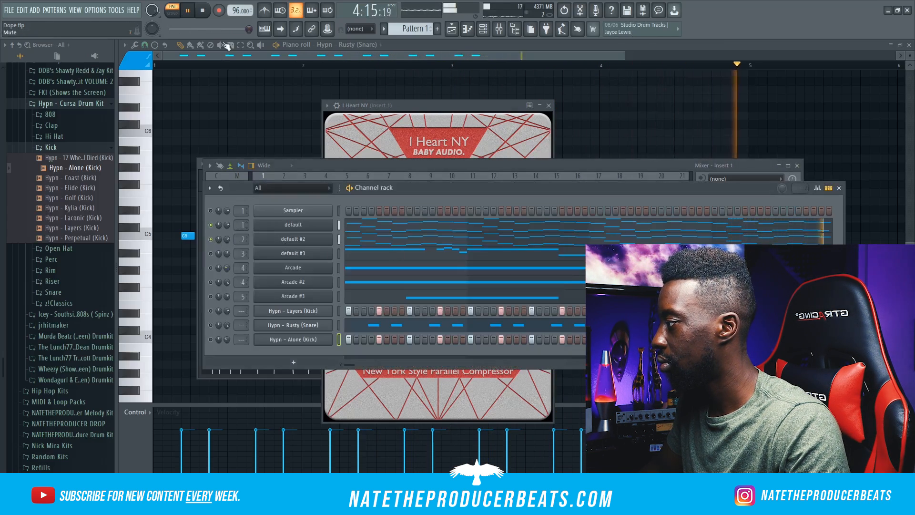
pyautogui.press('space')
pyautogui.click(494, 173)
pyautogui.press('space')
pyautogui.moveTo(452, 220); pyautogui.dragTo(463, 184)
pyautogui.moveTo(490, 217); pyautogui.dragTo(522, 219)
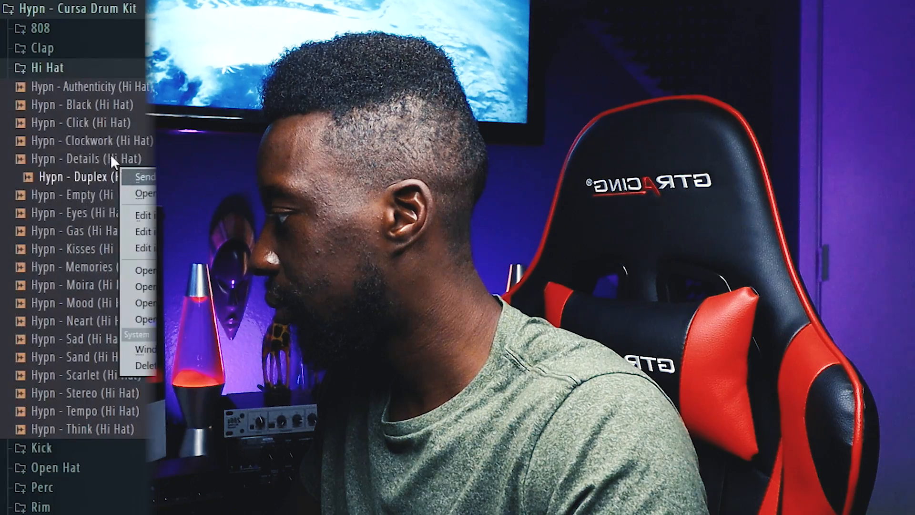
# - Audition the Details, Duplex, Neart and neighbouring hi-hat samples from the Hypn - Cursa Drum Kit
pyautogui.click(112, 157)
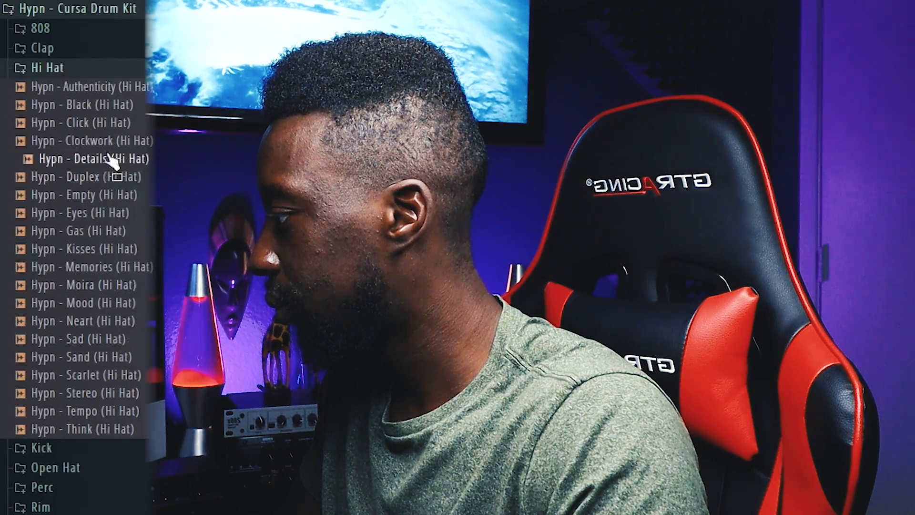
pyautogui.press('Down')
pyautogui.click(71, 321)
pyautogui.press('Up')
pyautogui.press('Down')
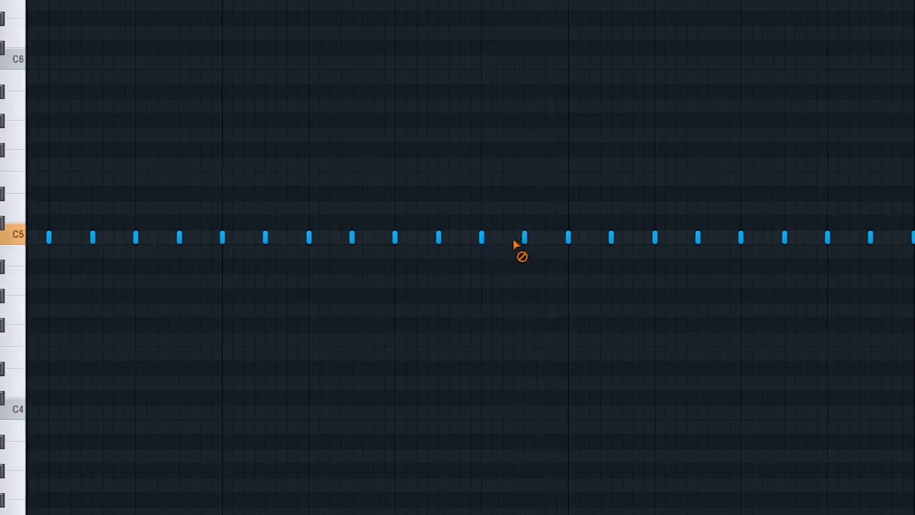
# - Add extra C5 hits between the regular hi-hat notes in the piano roll to create short rolls
pyautogui.click(466, 238)
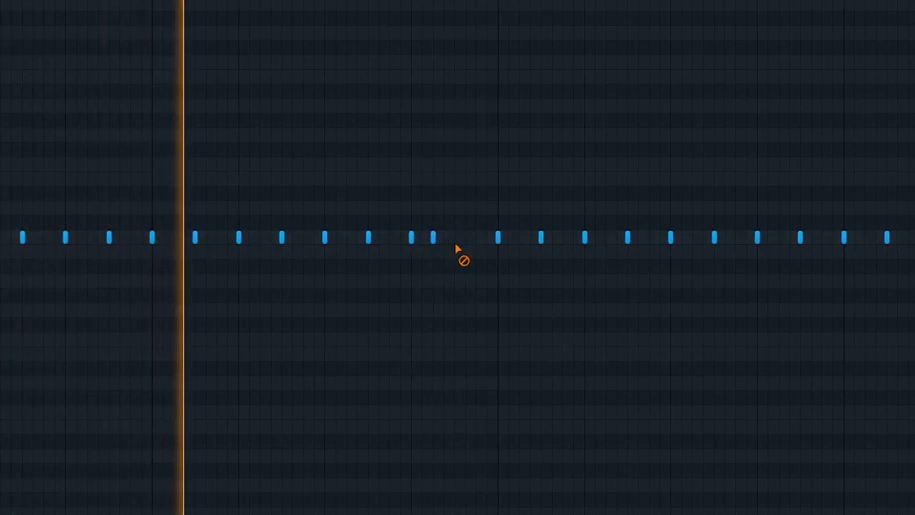
pyautogui.click(440, 239)
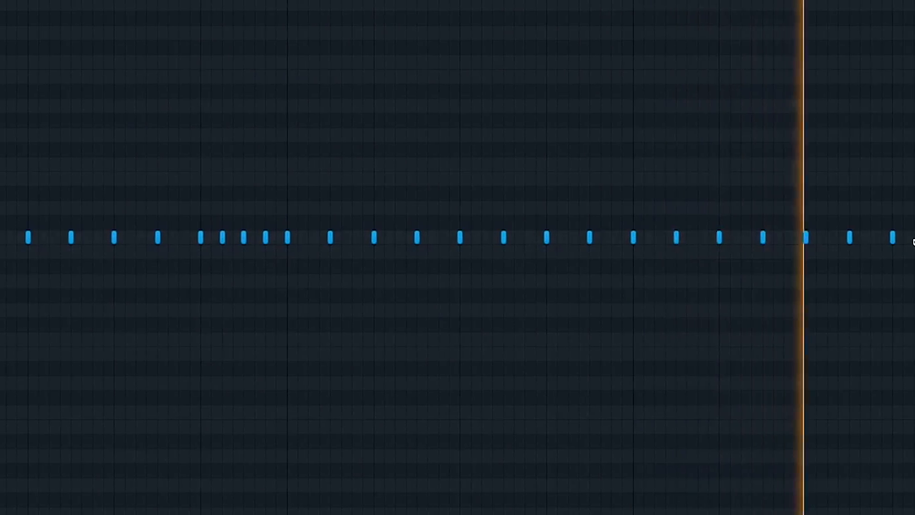
pyautogui.click(897, 239)
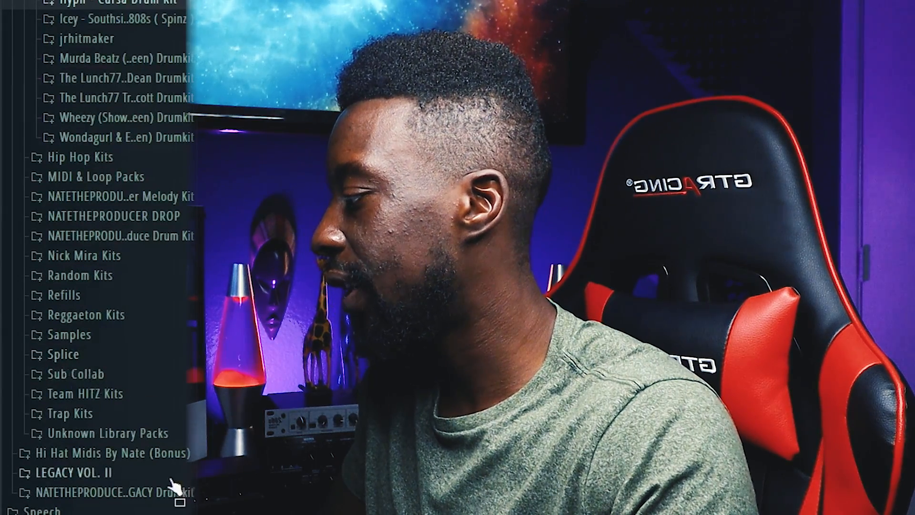
# - Load the NTPB - SFX (Nate Wooh) sample from the Fx folder of LEGACY VOL. II into a new channel
pyautogui.click(142, 474)
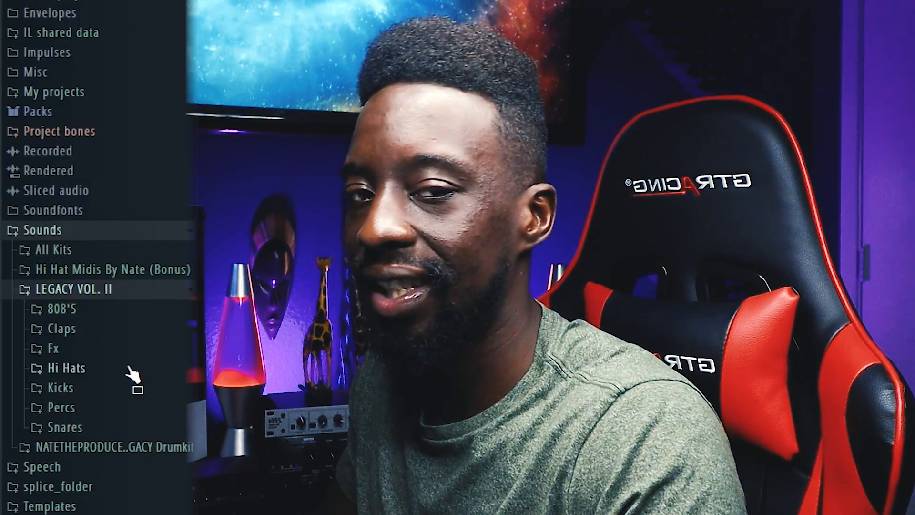
pyautogui.click(127, 352)
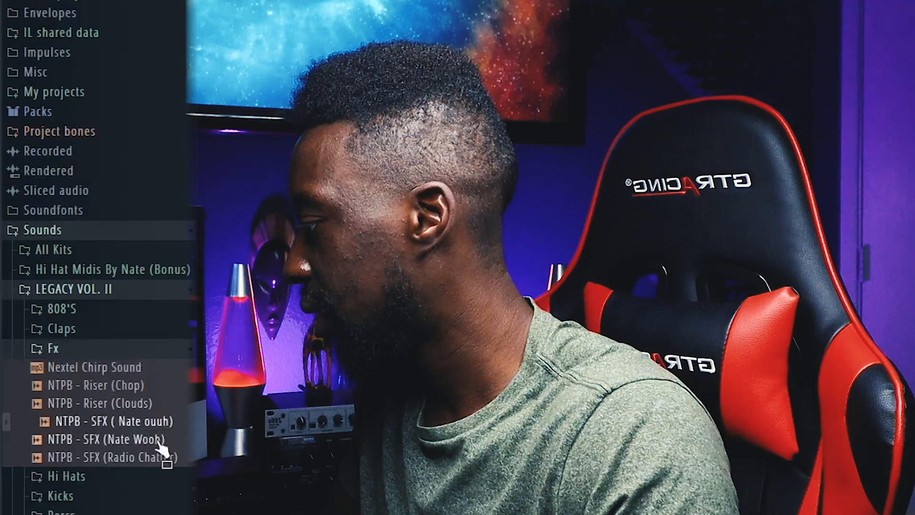
pyautogui.click(160, 441)
pyautogui.rightClick(162, 441)
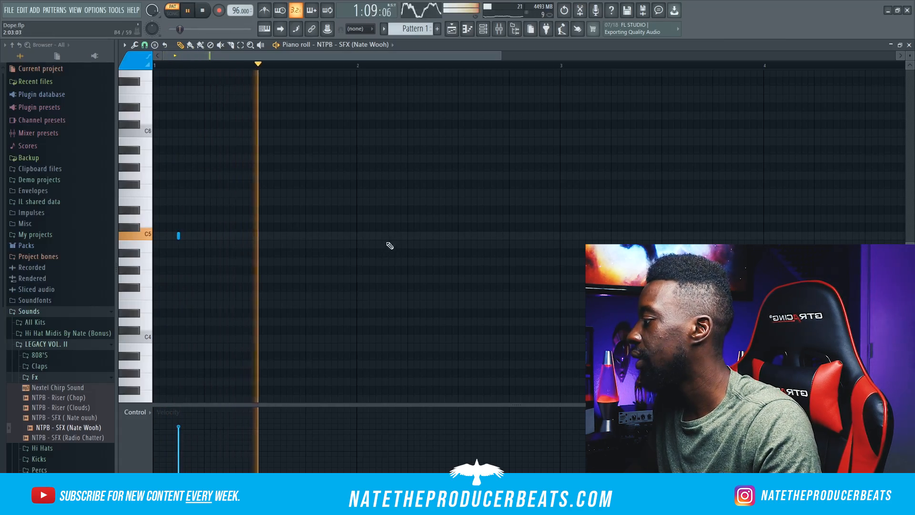
pyautogui.press('space')
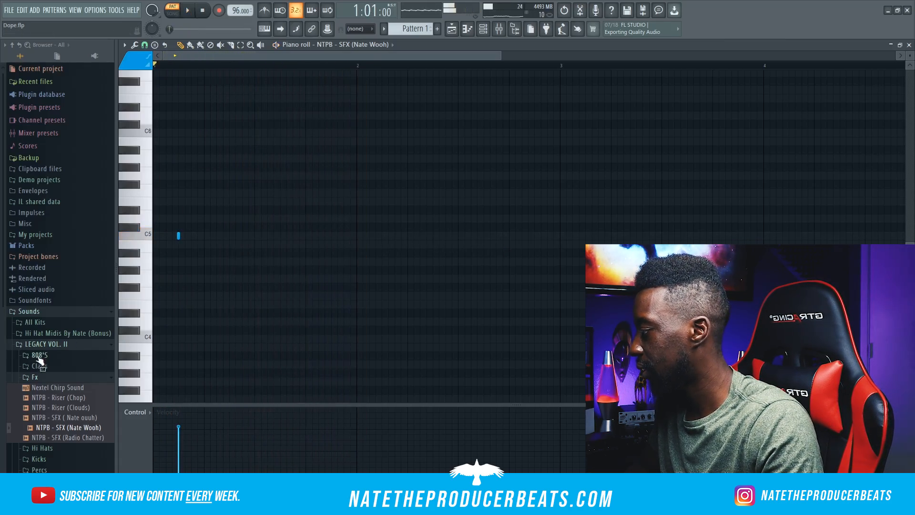
# - Add the NTPB - SFX ( Nate ouuh) sample as another channel and play the pattern
pyautogui.rightClick(71, 420)
pyautogui.click(115, 385)
pyautogui.click(499, 34)
pyautogui.click(486, 33)
pyautogui.press('space')
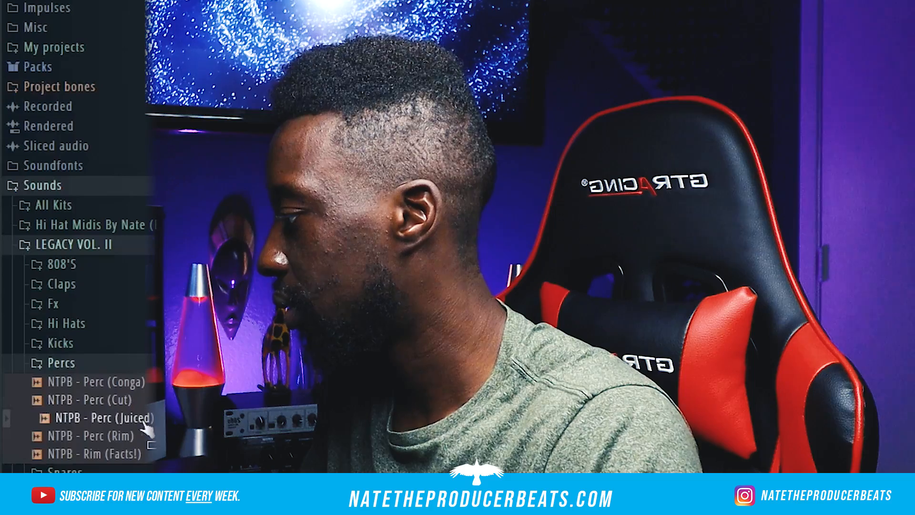
# - Audition the LEGACY VOL. II percussion samples and add NTPB - Rim (Facts!) with a C5 hit near the end of bar 1
pyautogui.click(151, 435)
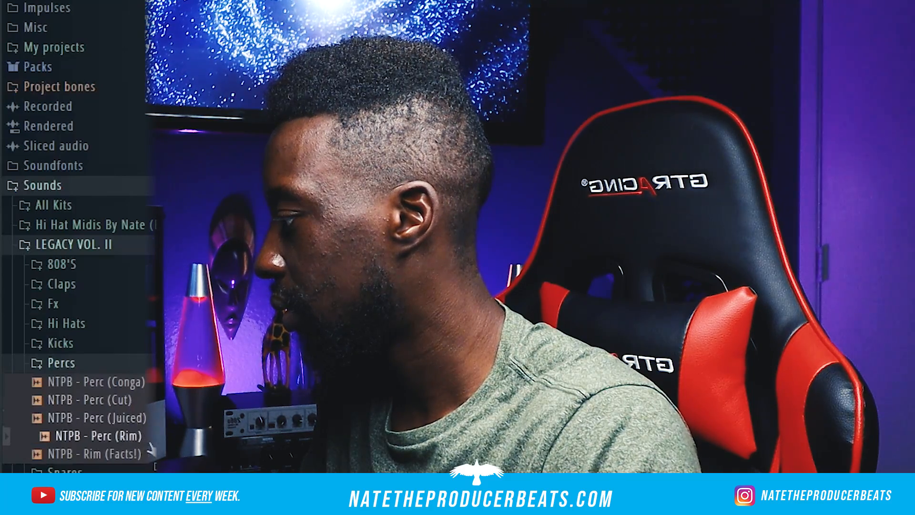
pyautogui.click(152, 455)
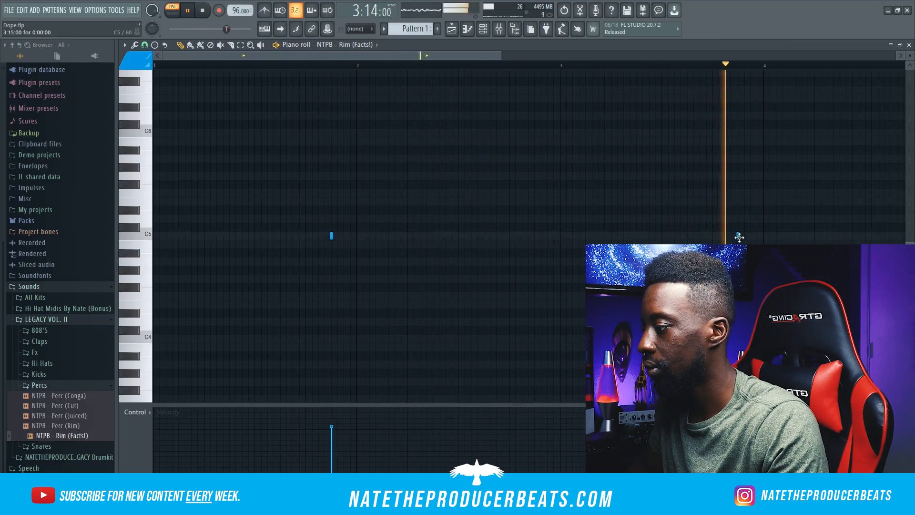
pyautogui.click(490, 33)
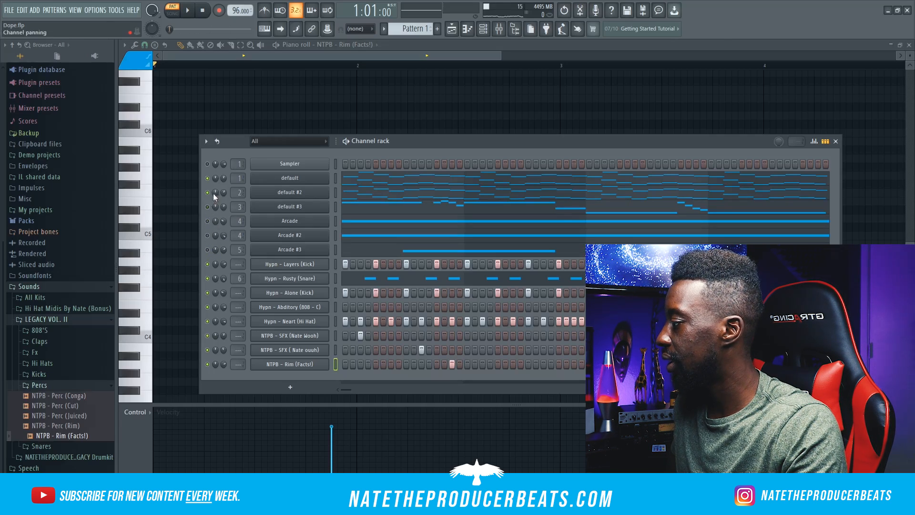
pyautogui.press('space')
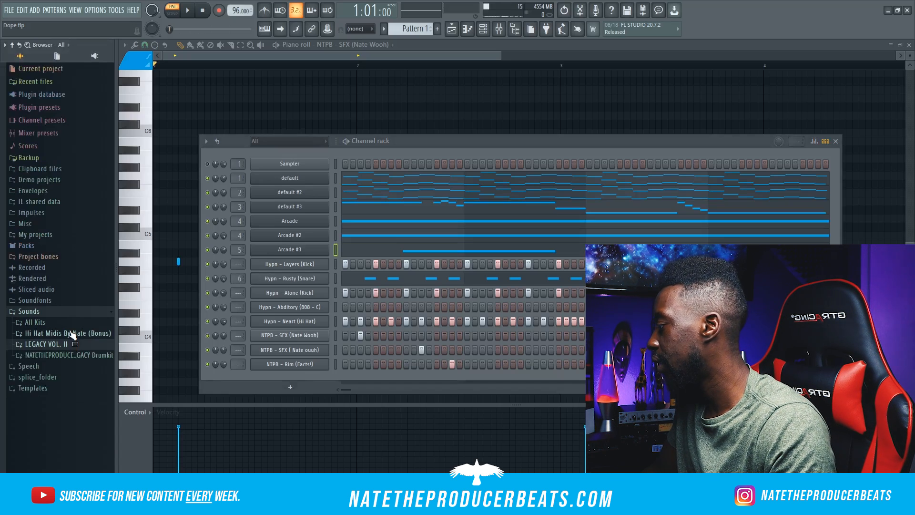
# - Add snare2_guaya from the Real Dembow Kit as a channel and copy the Hypn - Rusty (Snare) pattern into it
pyautogui.click(35, 322)
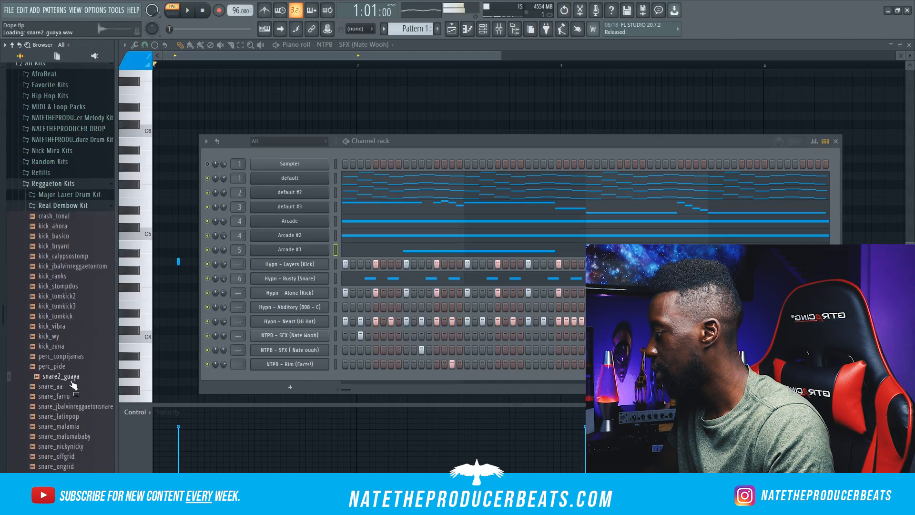
pyautogui.moveTo(74, 382); pyautogui.dragTo(229, 378)
pyautogui.rightClick(288, 282)
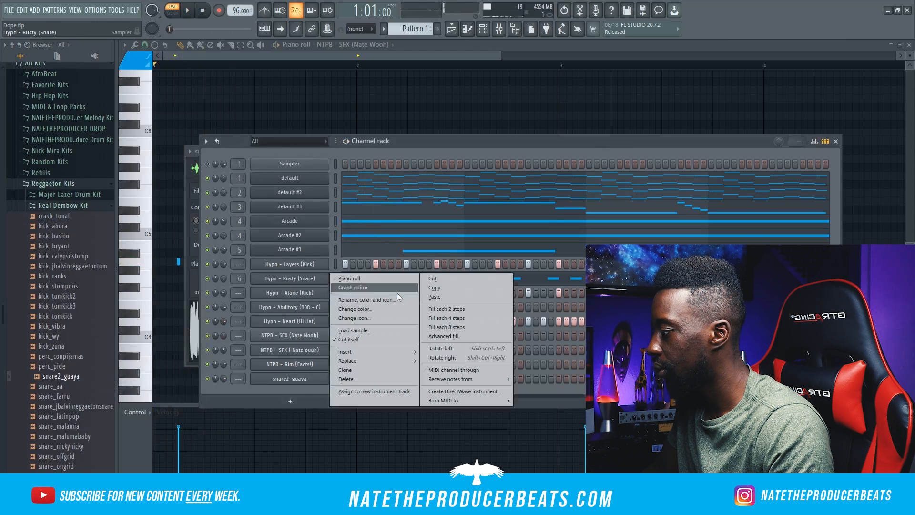
pyautogui.click(442, 287)
pyautogui.rightClick(304, 380)
pyautogui.click(455, 378)
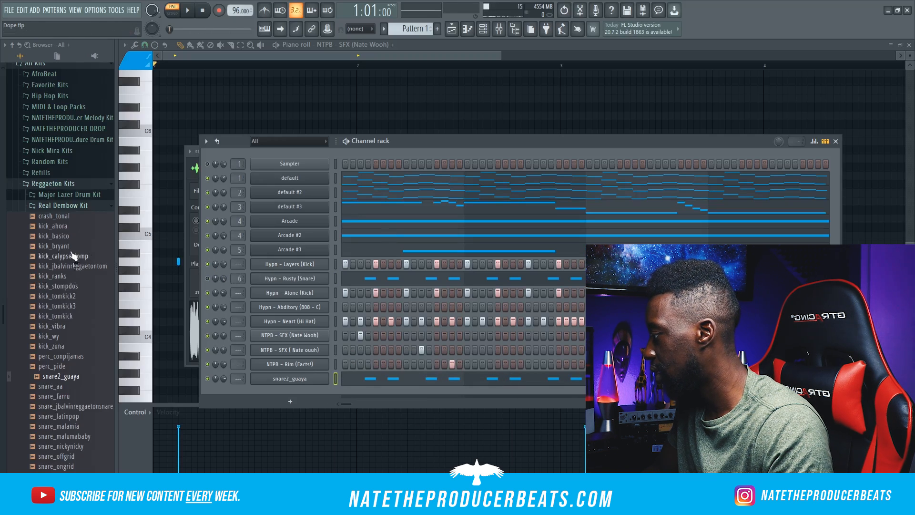
# - Add kick_tomkick2 from the Real Dembow Kit as a channel carrying the kick pattern
pyautogui.scroll(-4, 81, 200)
pyautogui.click(81, 178)
pyautogui.moveTo(81, 181); pyautogui.dragTo(300, 394)
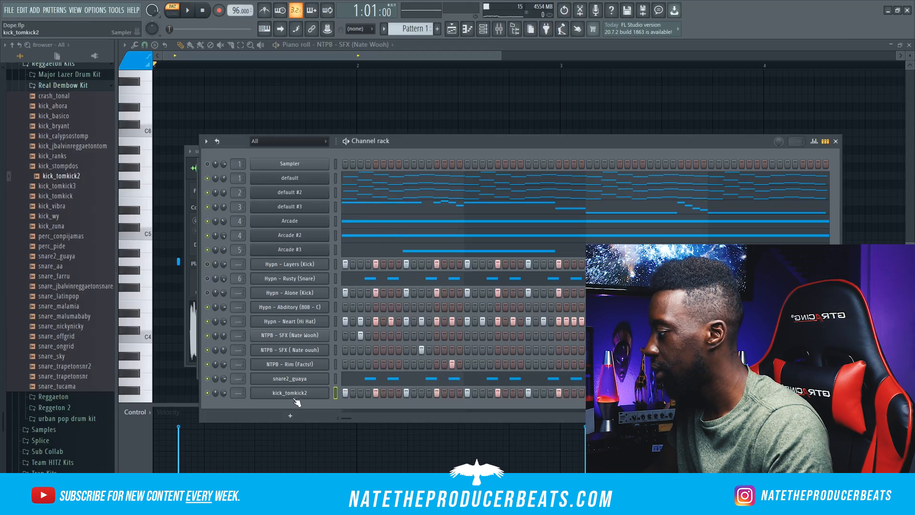
# - Play the pattern and adjust the volume of the Hypn - Alone (Kick) channel
pyautogui.press('space')
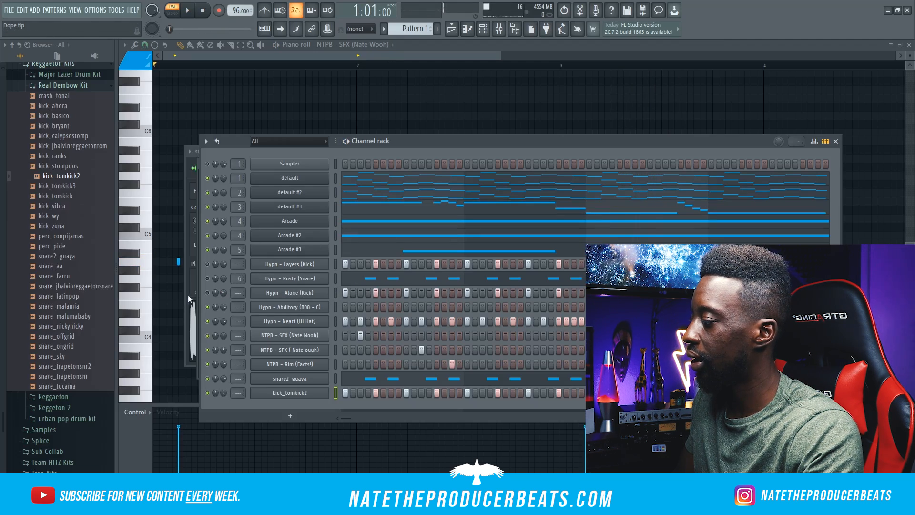
pyautogui.press('space')
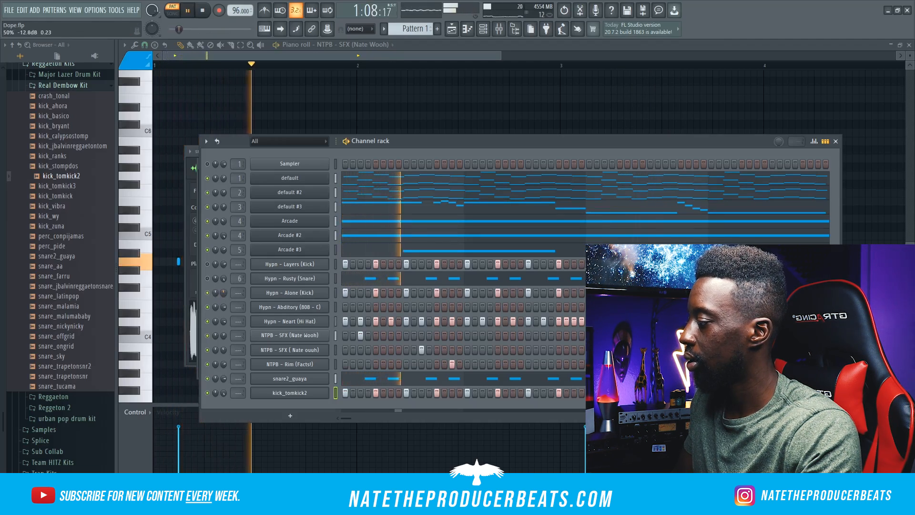
pyautogui.moveTo(223, 292); pyautogui.dragTo(223, 294)
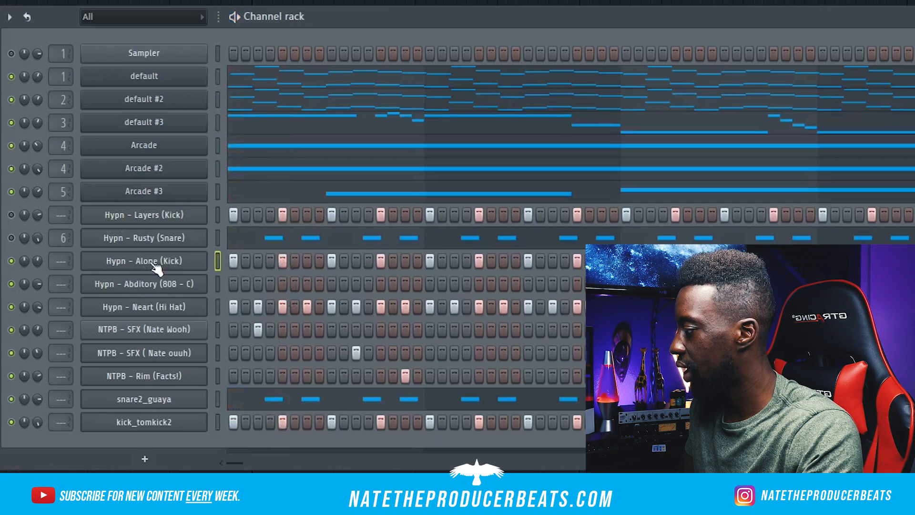
# - Clone the Hypn - Alone (Kick) channel and copy its steps into the clone
pyautogui.rightClick(155, 265)
pyautogui.click(234, 408)
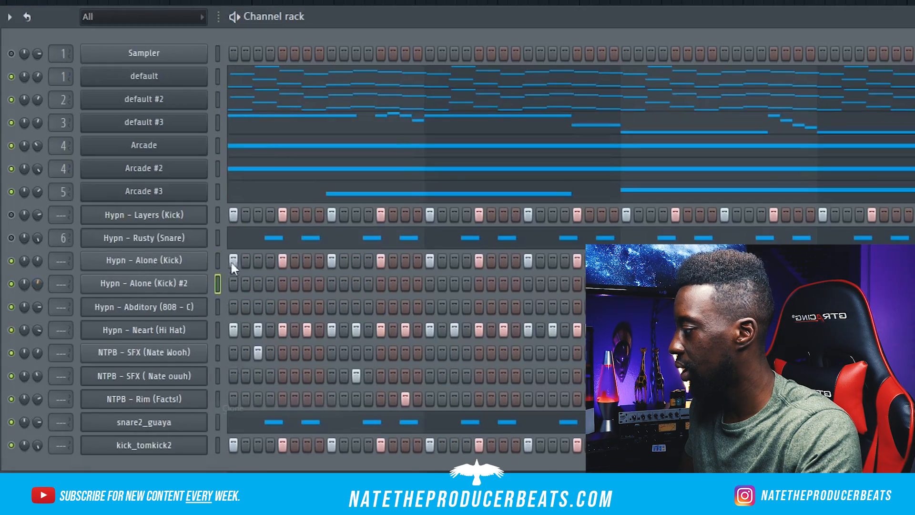
pyautogui.rightClick(141, 265)
pyautogui.click(374, 272)
pyautogui.rightClick(143, 284)
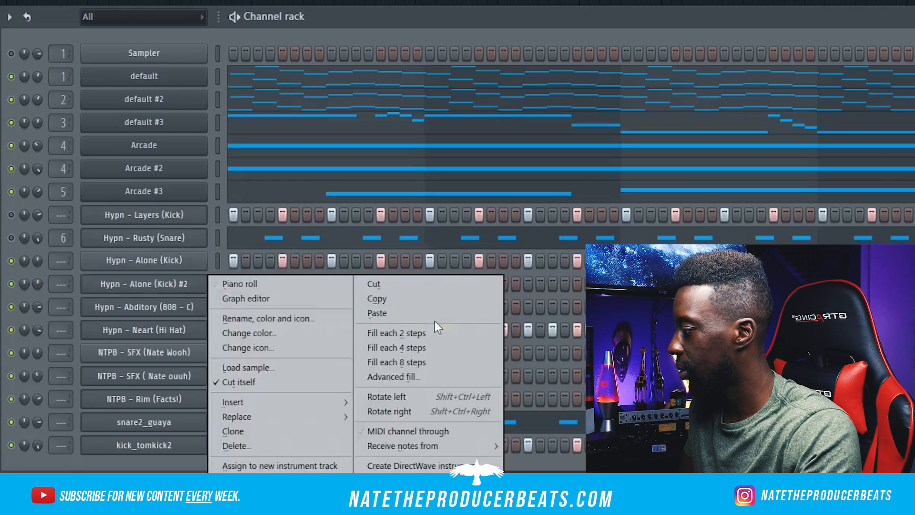
pyautogui.click(435, 315)
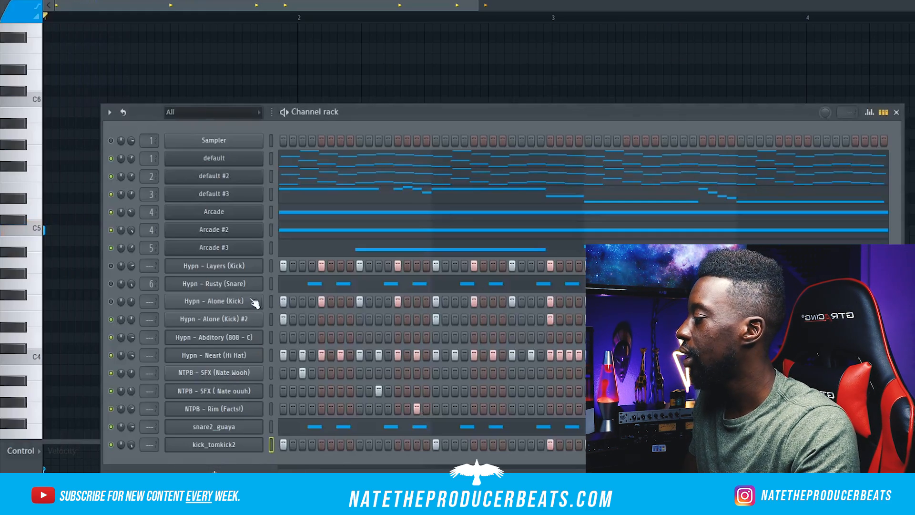
# - Clone the Hypn - Neart (Hi Hat) channel
pyautogui.rightClick(261, 353)
pyautogui.press('Escape')
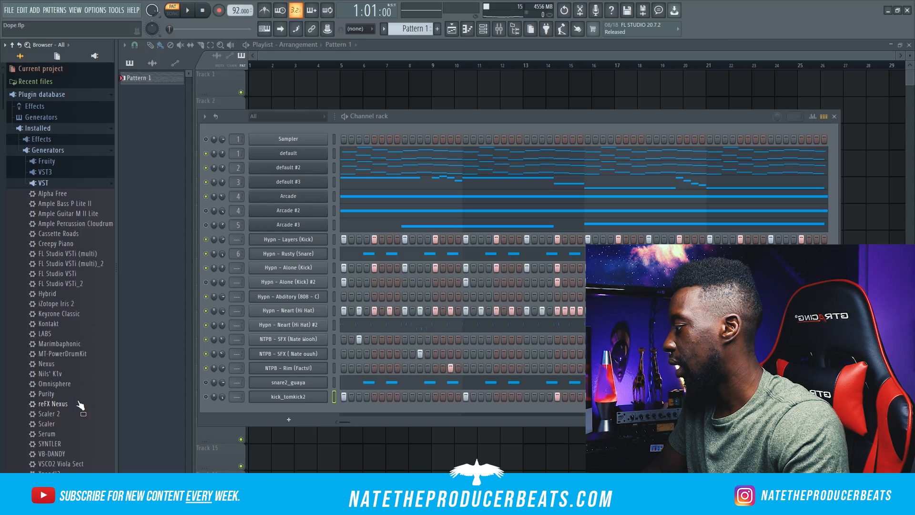
# - Add reFX Nexus as a new channel with the BA Basic Triangle bass preset and open its piano roll
pyautogui.rightClick(82, 407)
pyautogui.click(120, 413)
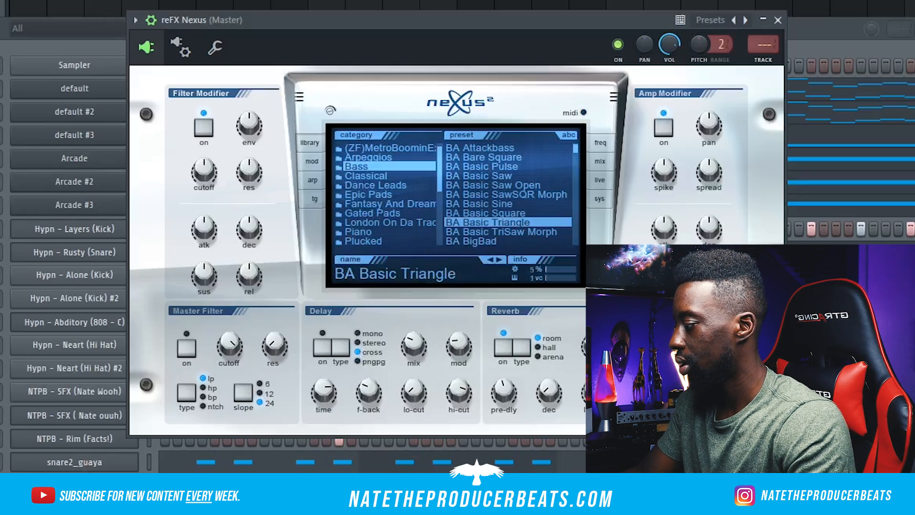
pyautogui.press('F6')
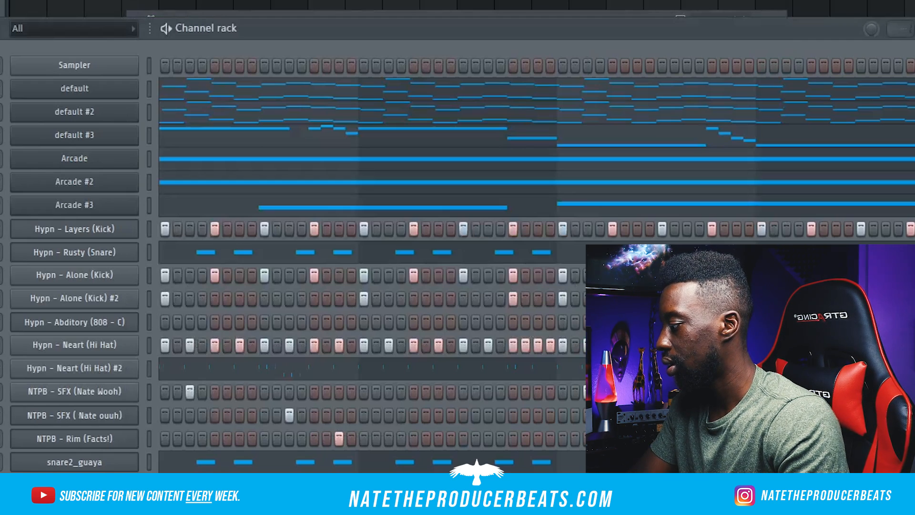
pyautogui.rightClick(143, 472)
pyautogui.click(163, 482)
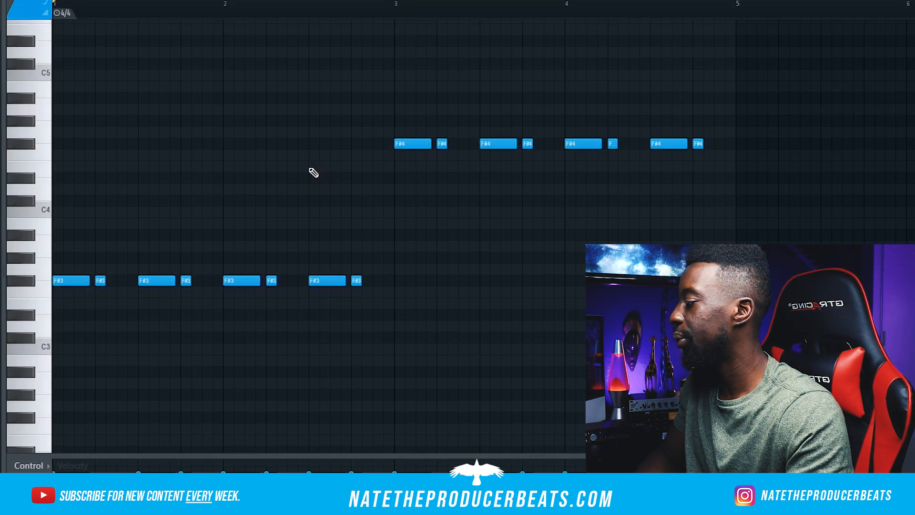
# - Lower the Nexus bass notes by one semitone and transpose the three selected melody channels
pyautogui.press('Down')
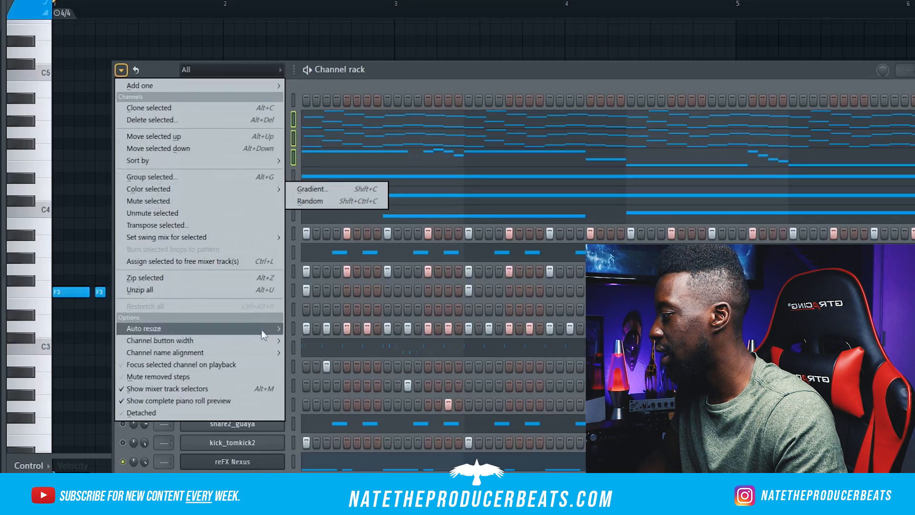
pyautogui.click(261, 226)
pyautogui.press('Return')
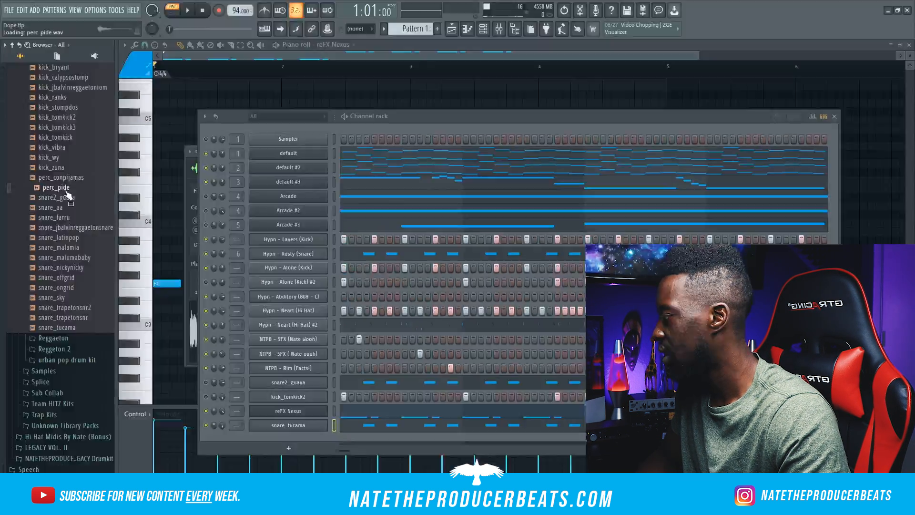
# - Audition the Real Dembow Kit percussion and snare samples and replace the snare_tucama channel's sample with snare_malamia
pyautogui.press('Down')
pyautogui.press('Down')
pyautogui.press('Down')
pyautogui.press('Down')
pyautogui.press('Down')
pyautogui.press('Down')
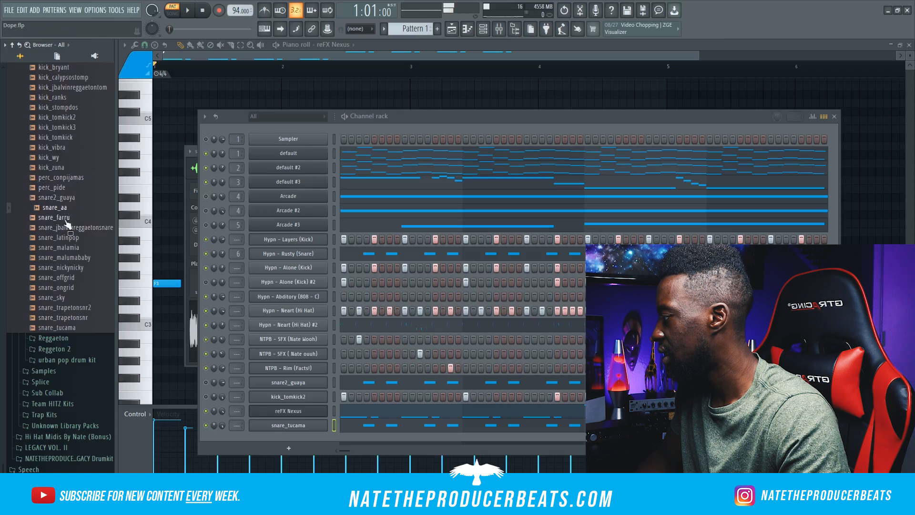
pyautogui.click(75, 237)
pyautogui.click(75, 247)
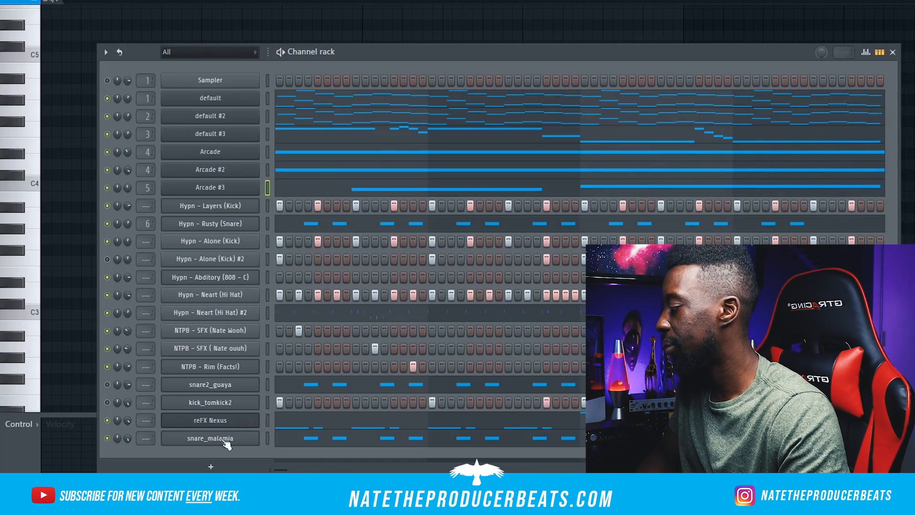
# - Clone the reFX Nexus bass channel and close the clone's plugin window
pyautogui.rightClick(228, 419)
pyautogui.click(284, 457)
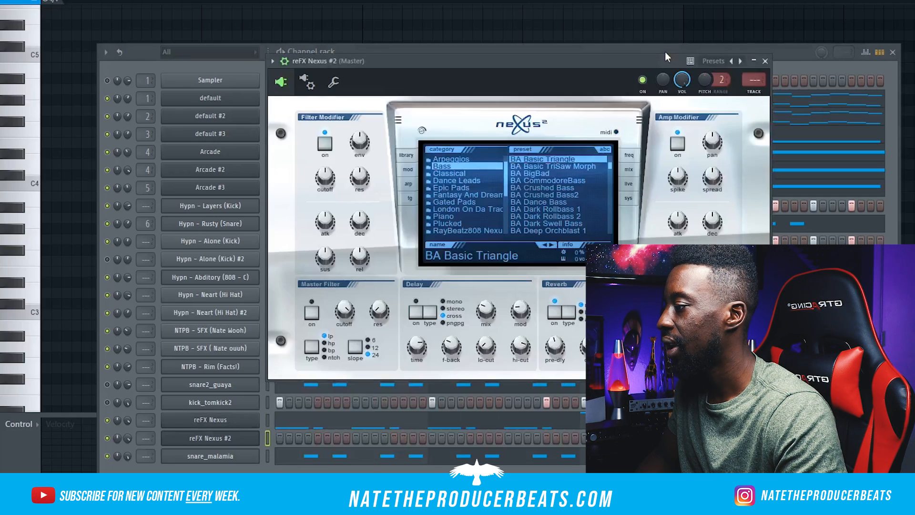
pyautogui.click(785, 53)
# - Copy the reFX Nexus bass notes into the reFX Nexus #2 channel and open its piano roll
pyautogui.rightClick(254, 421)
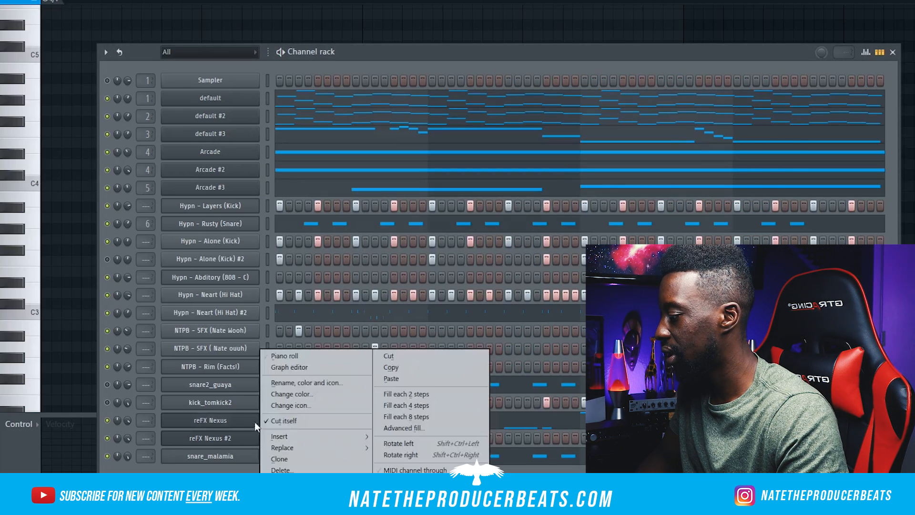
pyautogui.click(420, 368)
pyautogui.rightClick(230, 438)
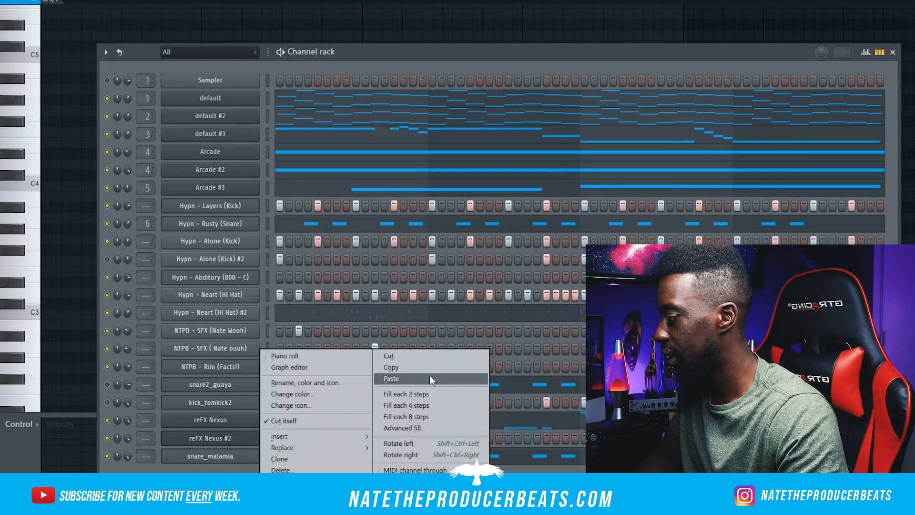
pyautogui.click(430, 377)
pyautogui.rightClick(229, 438)
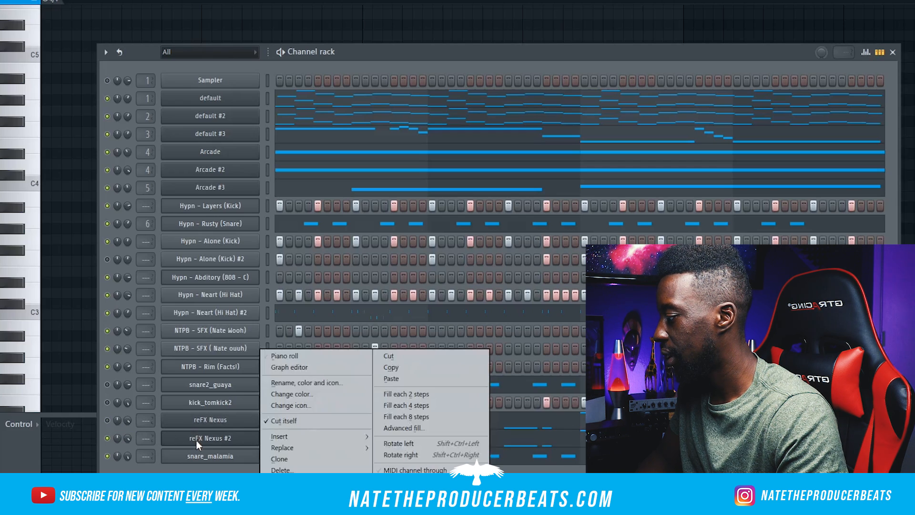
pyautogui.click(290, 356)
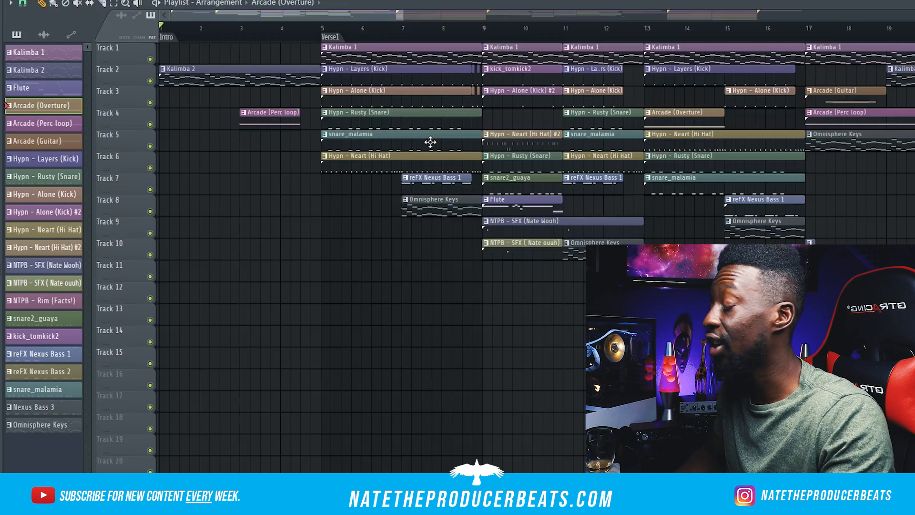
# - Review the playlist arrangement from the Intro through Verse1, Hook and Verse2 to the Outro
pyautogui.scroll(-2, 431, 142)
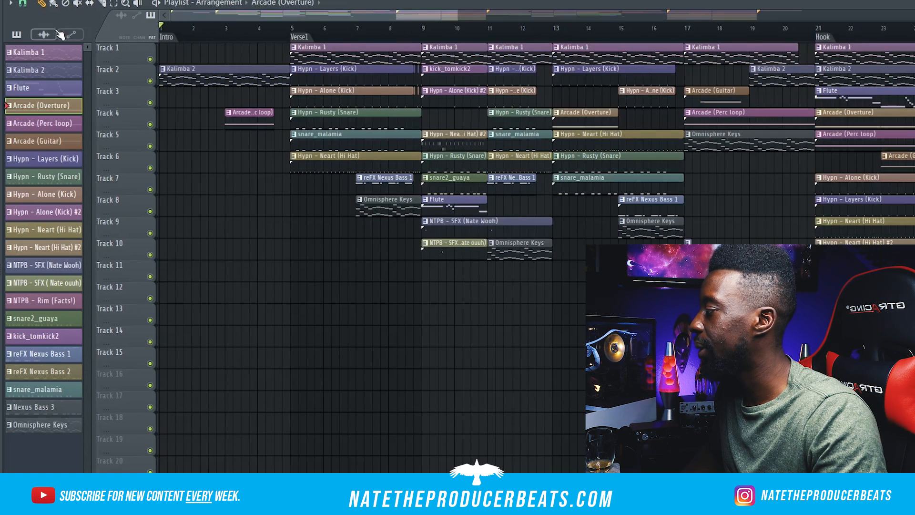
pyautogui.scroll(-2, 229, 49)
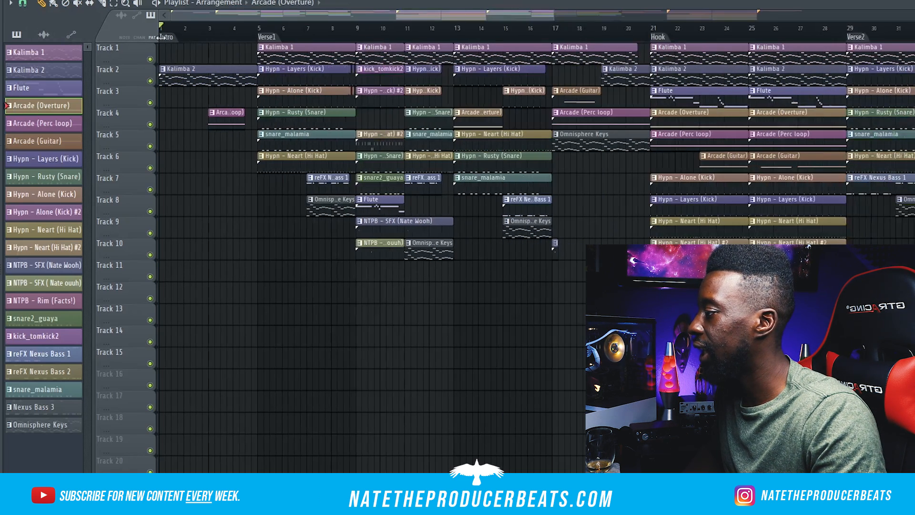
pyautogui.scroll(-4, 353, 43)
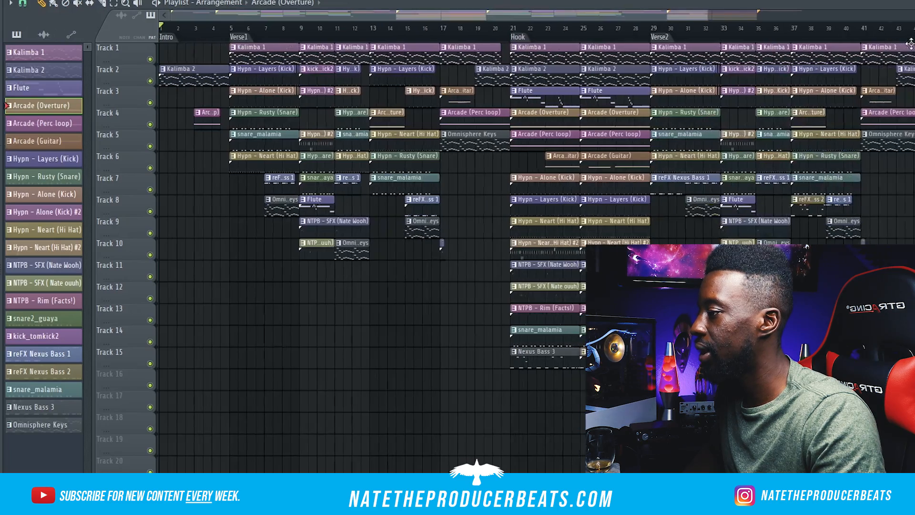
pyautogui.scroll(-3, 830, 55)
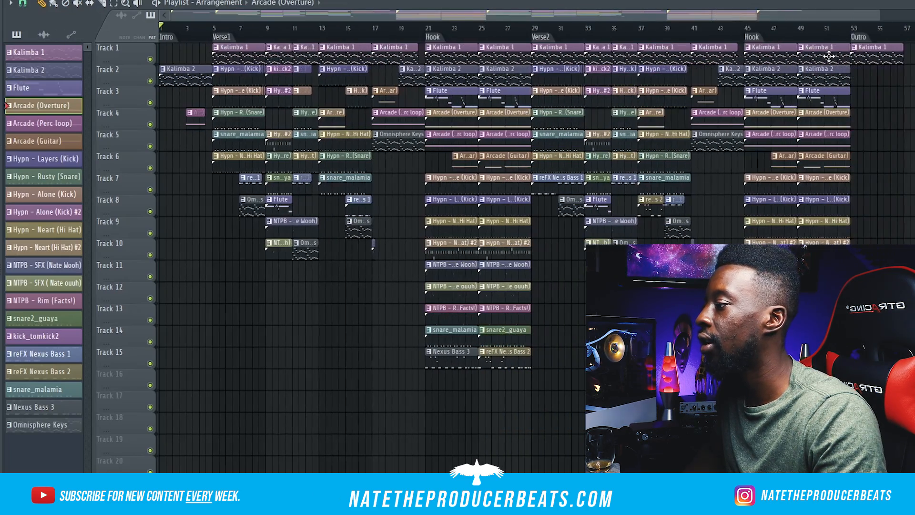
pyautogui.scroll(3, 574, 97)
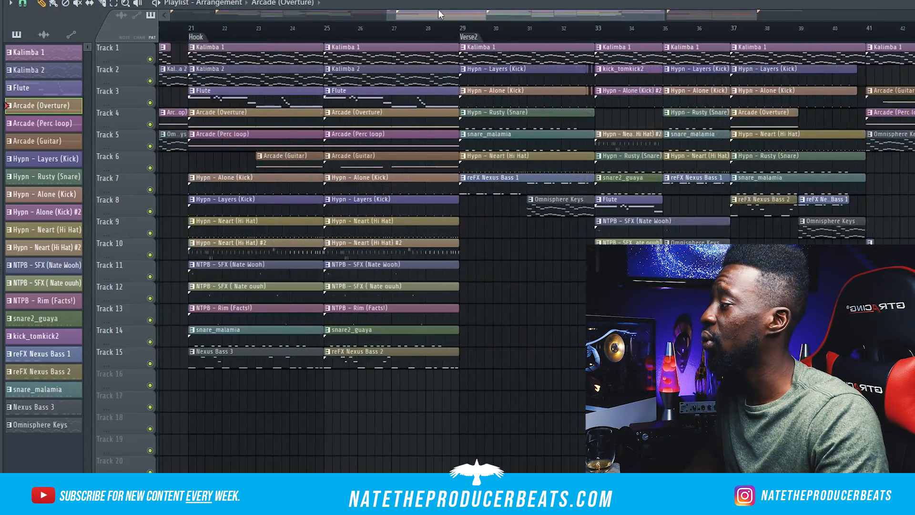
pyautogui.scroll(3, 150, 45)
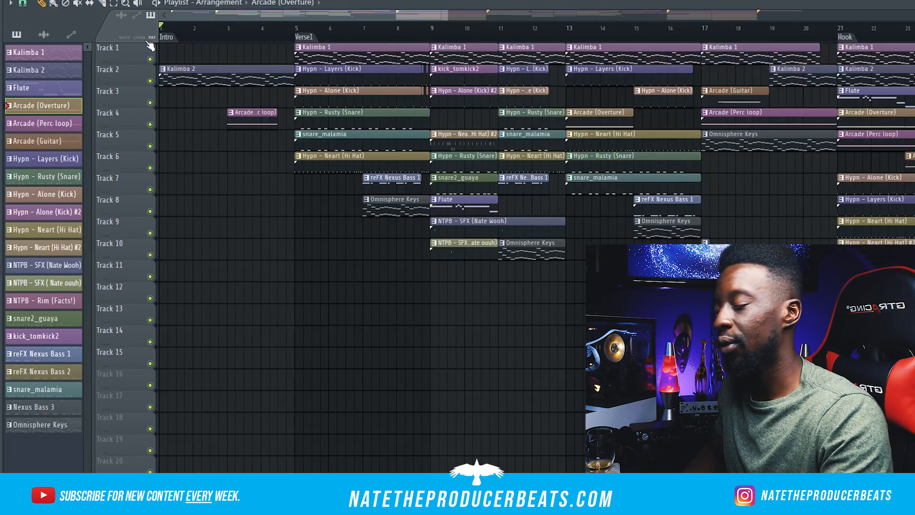
pyautogui.scroll(2, 263, 99)
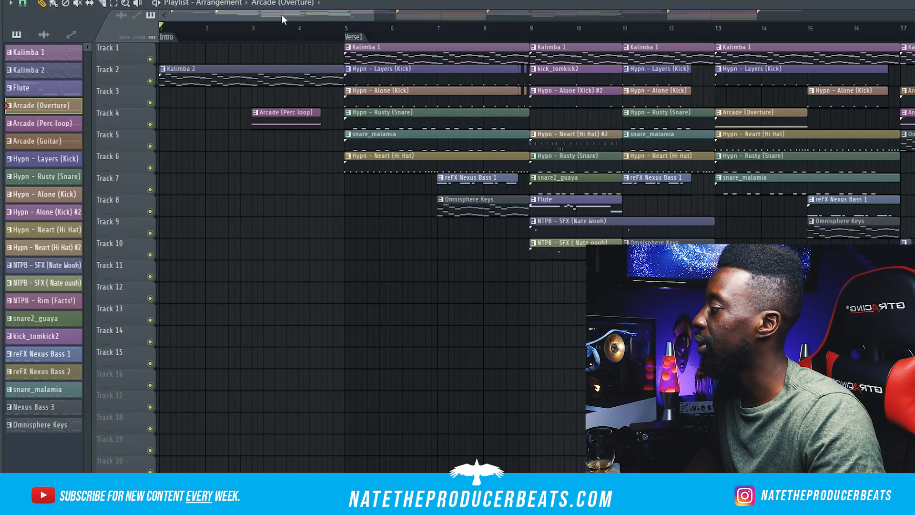
pyautogui.moveTo(282, 15); pyautogui.dragTo(320, 16)
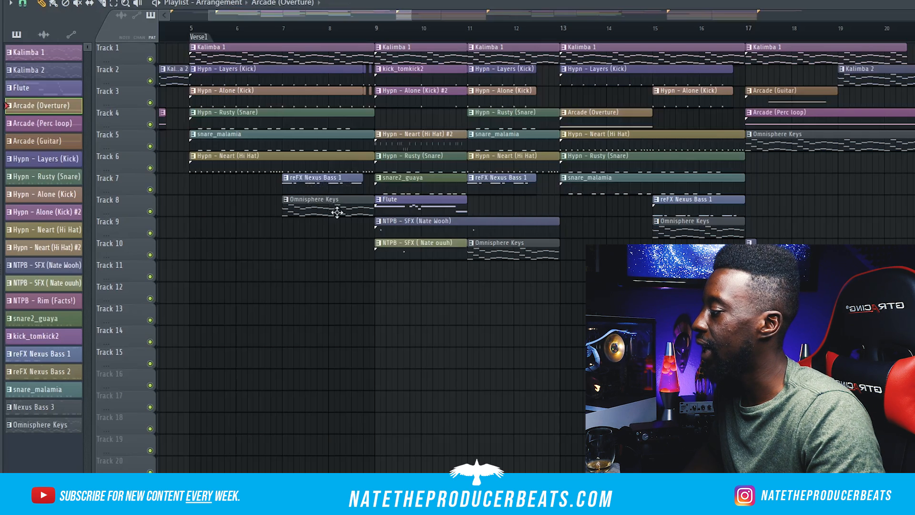
# - Inspect the Omnisphere Keys pattern's Frozen Piano Dreams patch and return to the playlist
pyautogui.click(65, 425)
pyautogui.press('F9')
pyautogui.press('F6')
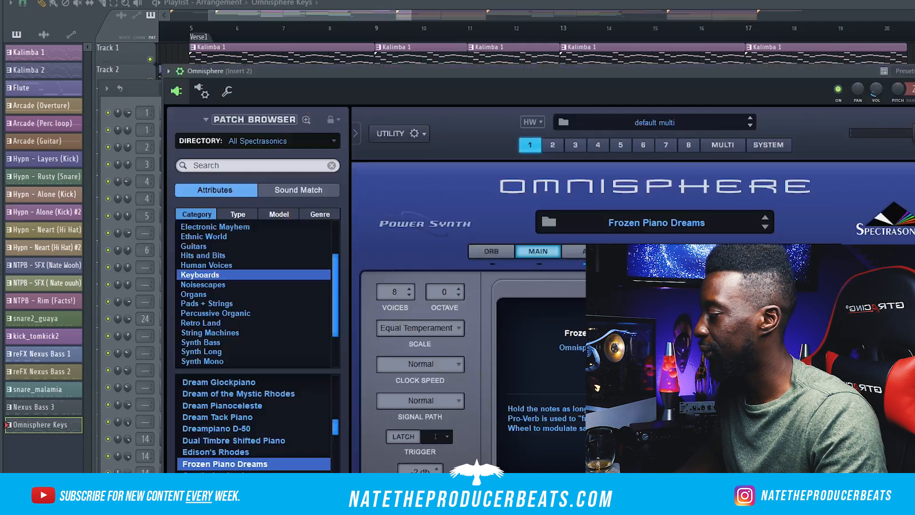
pyautogui.moveTo(505, 84); pyautogui.dragTo(507, 49)
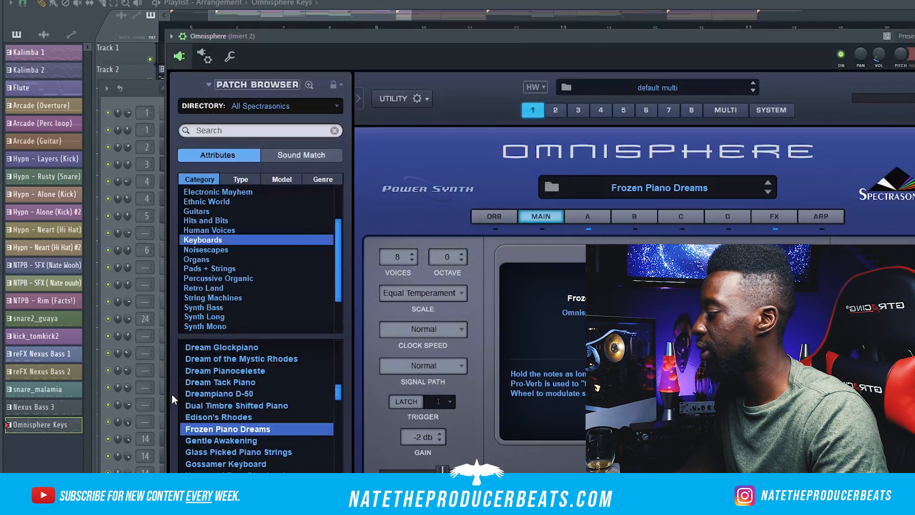
pyautogui.click(135, 100)
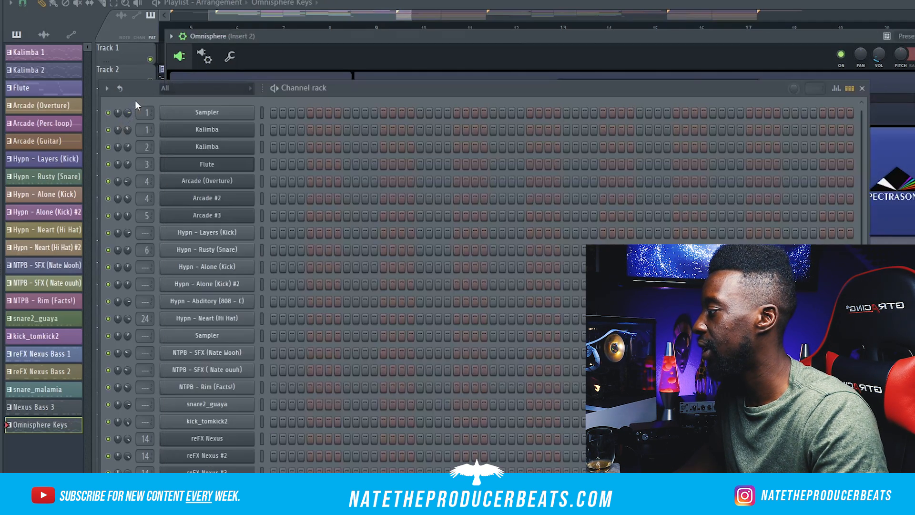
pyautogui.click(354, 14)
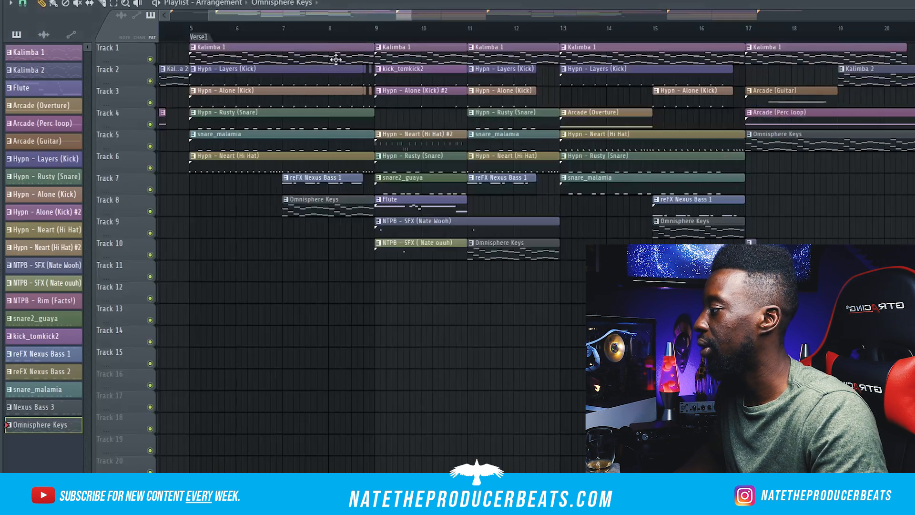
# - Examine the clip layering across Verse1, the break before the Hook, and the Hook itself
pyautogui.moveTo(365, 19); pyautogui.dragTo(390, 19)
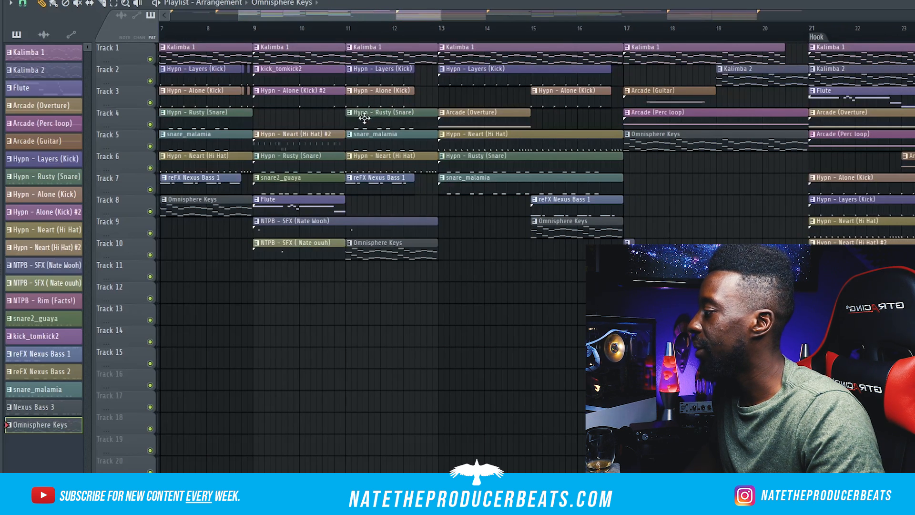
pyautogui.scroll(2, 363, 16)
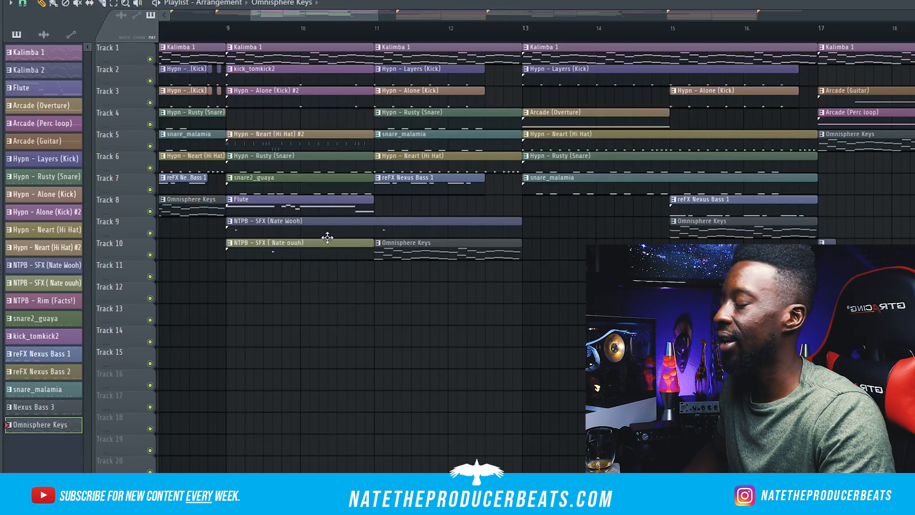
pyautogui.moveTo(353, 18); pyautogui.dragTo(361, 16)
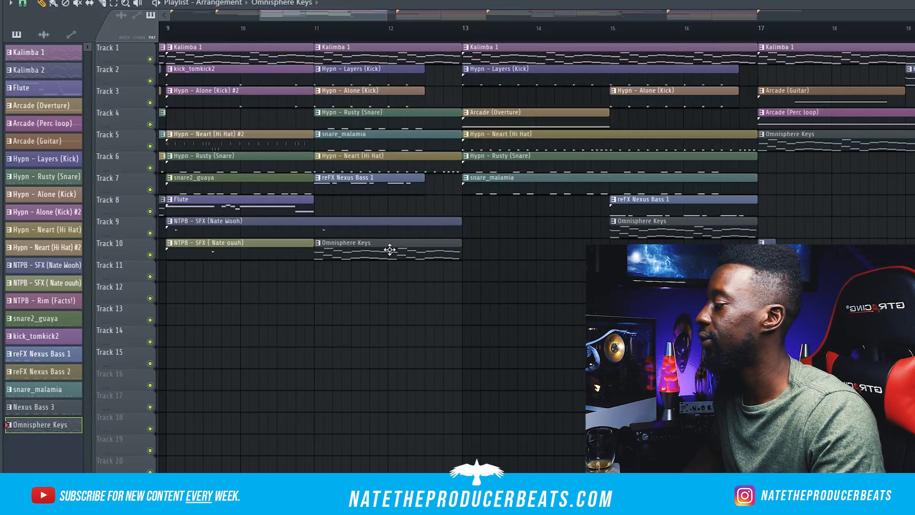
pyautogui.moveTo(356, 17); pyautogui.dragTo(396, 17)
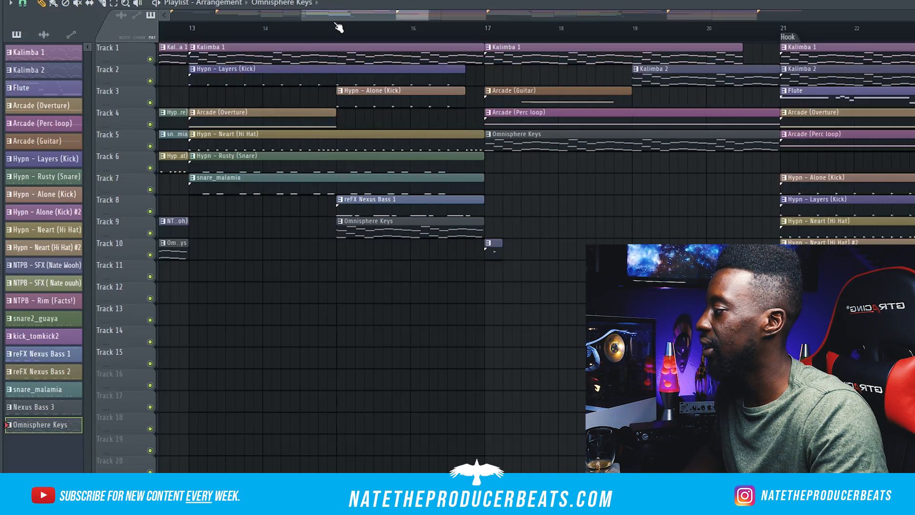
pyautogui.moveTo(333, 14); pyautogui.dragTo(367, 106)
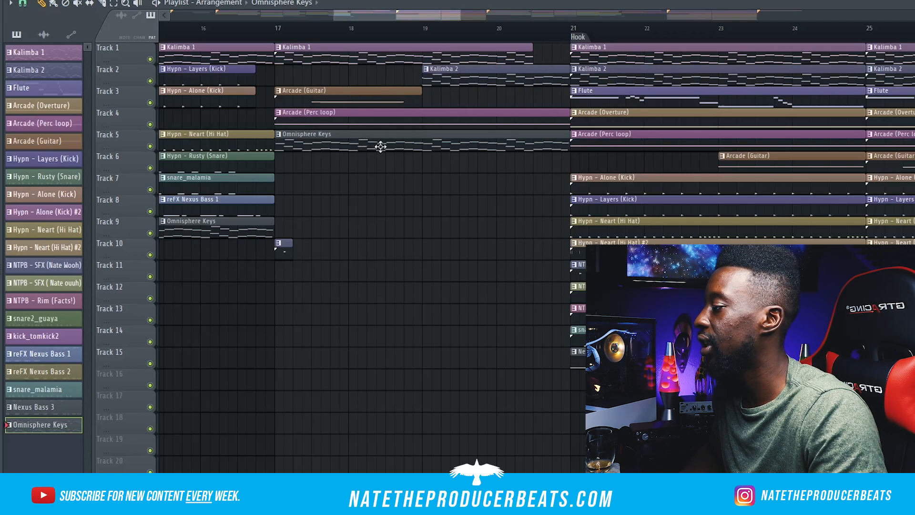
pyautogui.scroll(-5, 450, 19)
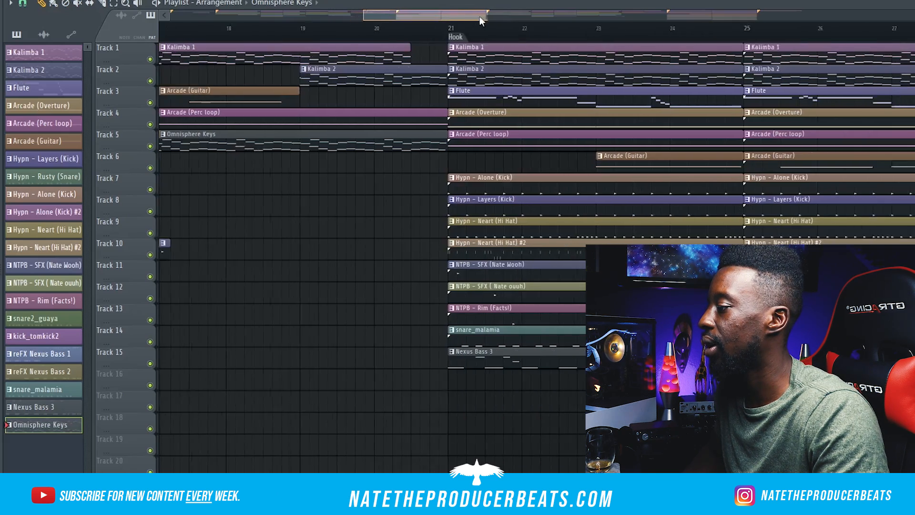
pyautogui.scroll(-1, 524, 121)
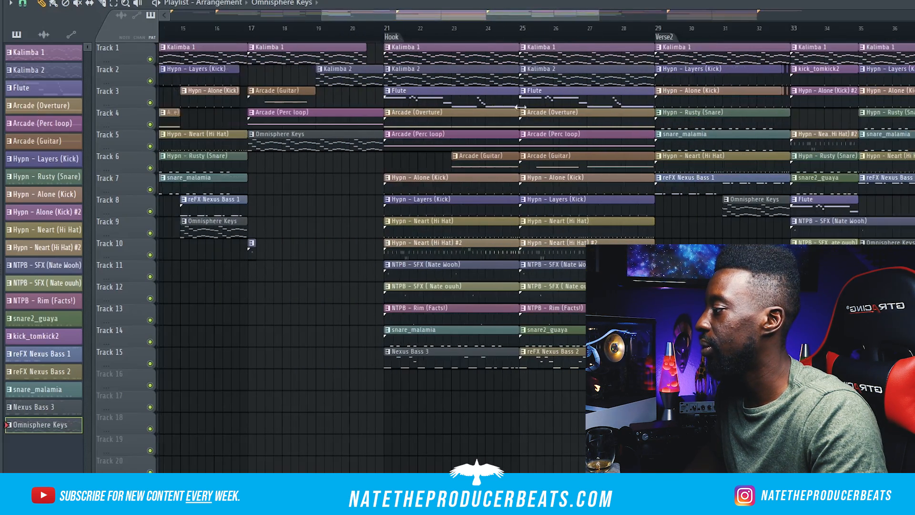
pyautogui.moveTo(511, 9); pyautogui.dragTo(530, 17)
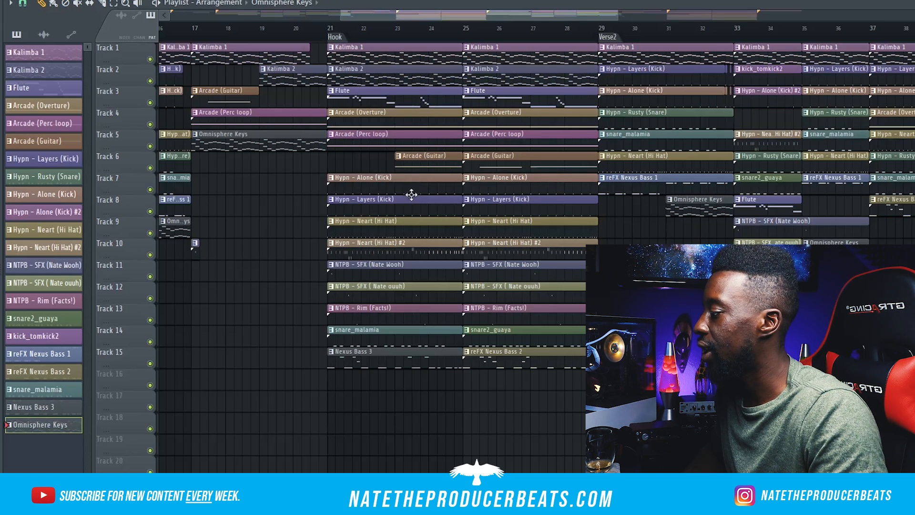
# - Inspect the Nexus Bass 3 notes of the reFX Nexus #3 channel in the piano roll and return to the playlist
pyautogui.scroll(5, 412, 193)
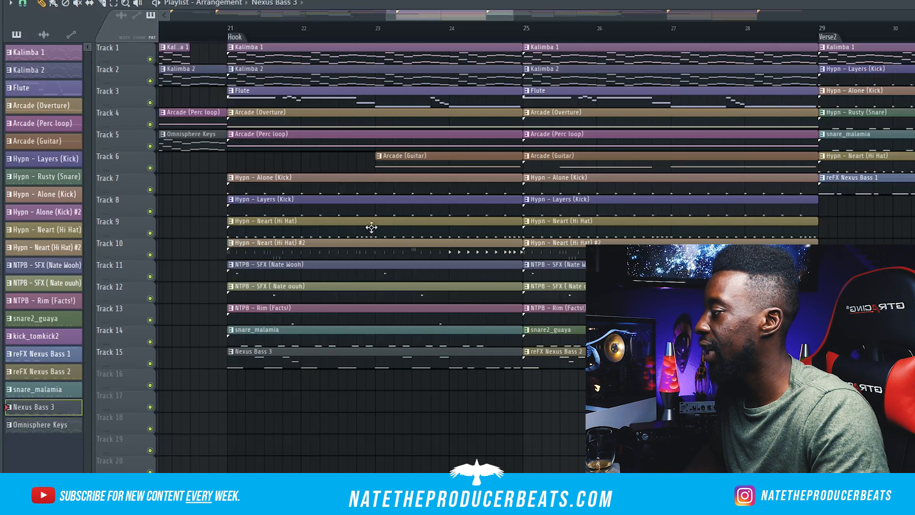
pyautogui.press('F6')
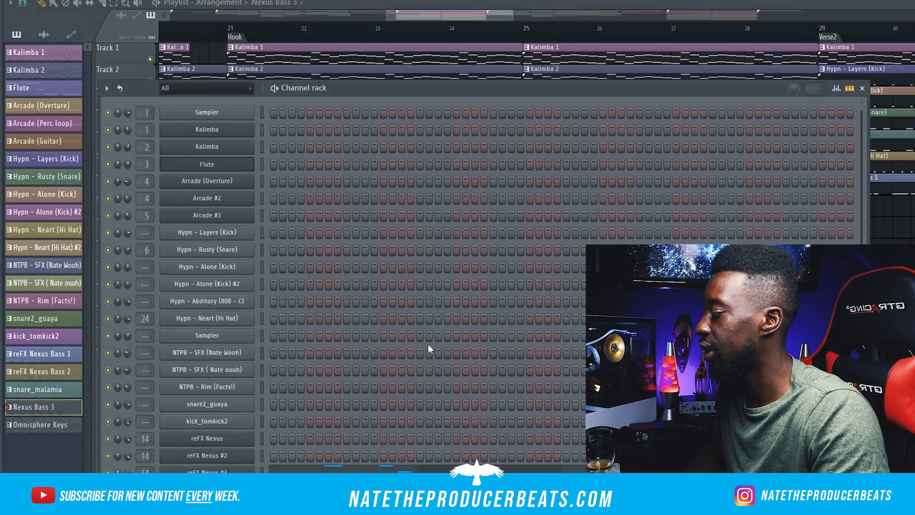
pyautogui.rightClick(249, 470)
pyautogui.click(291, 379)
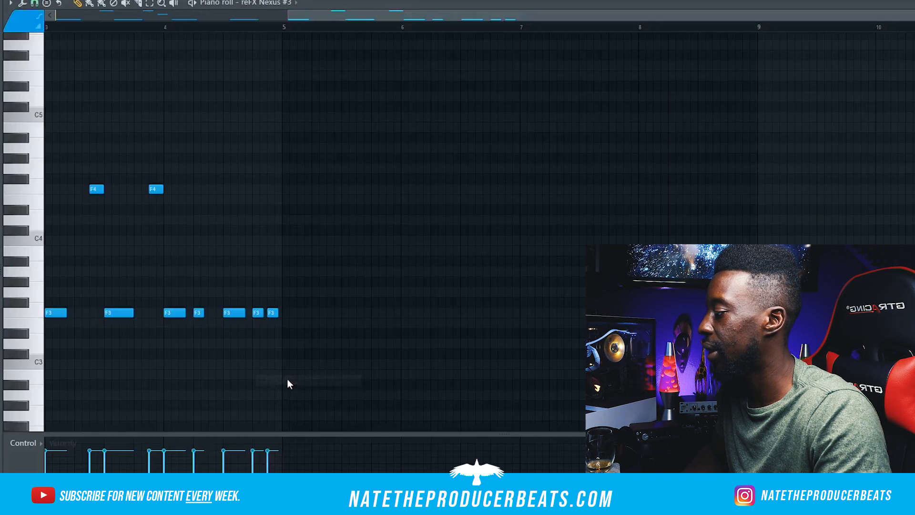
pyautogui.scroll(3, 313, 288)
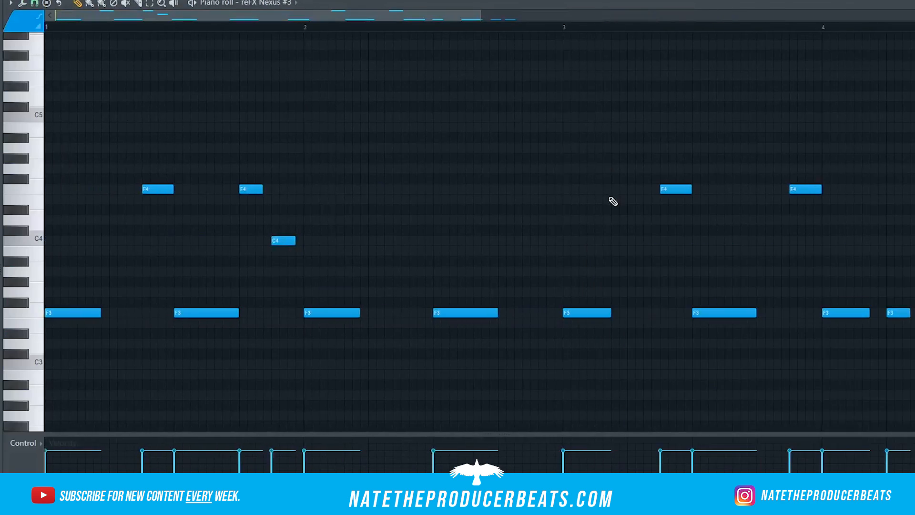
pyautogui.keyDown('ctrl'); pyautogui.scroll(-2, 610, 200); pyautogui.keyUp('ctrl')
pyautogui.scroll(-2, 327, 297)
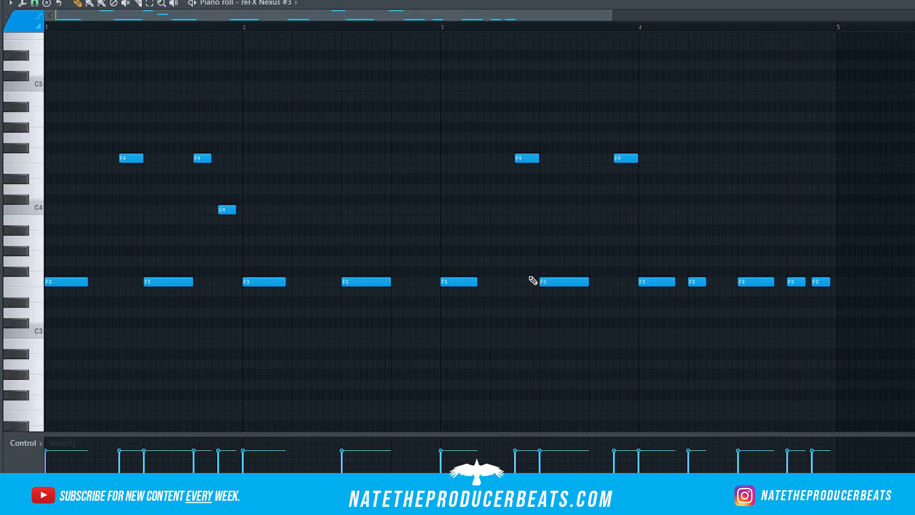
pyautogui.press('F7')
pyautogui.press('F5')
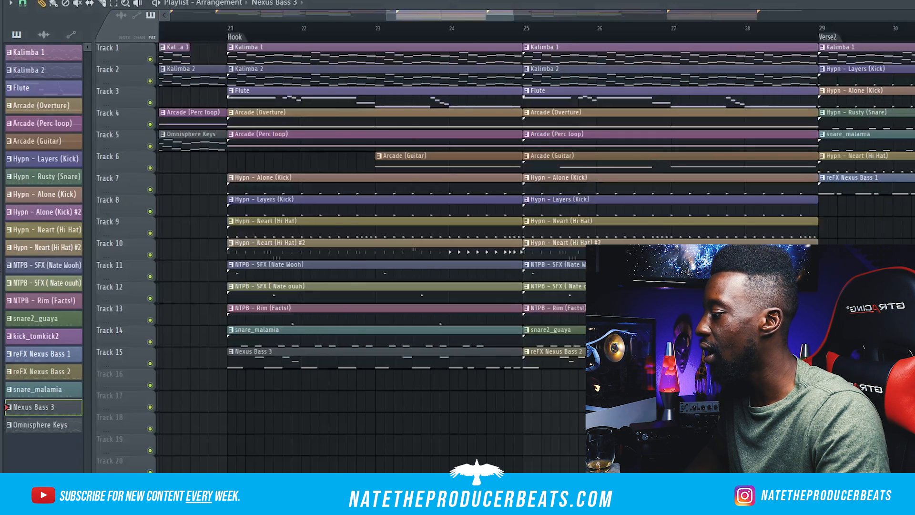
# - Inspect the mixer's Master chain, viewing the FreeClip and Ozone 8 plugins and opening Ozone's presets
pyautogui.moveTo(357, 13); pyautogui.dragTo(452, 39)
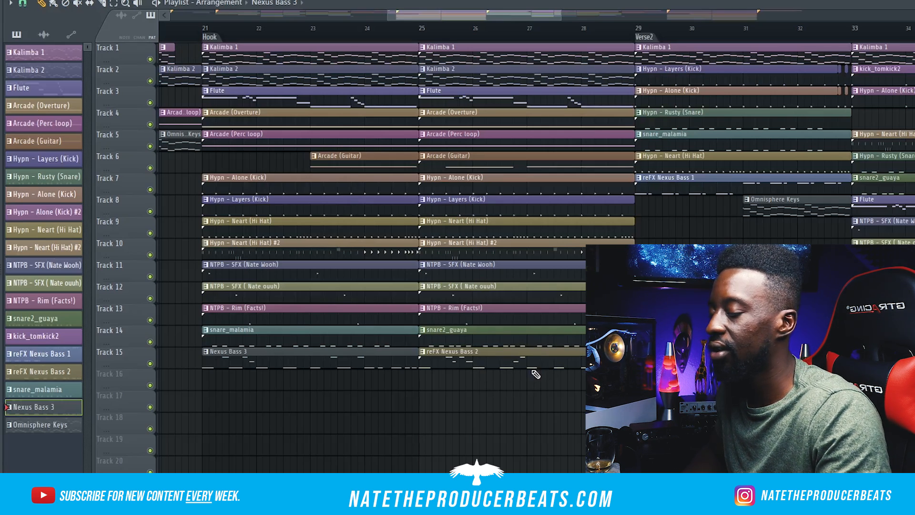
pyautogui.scroll(-6, 638, 186)
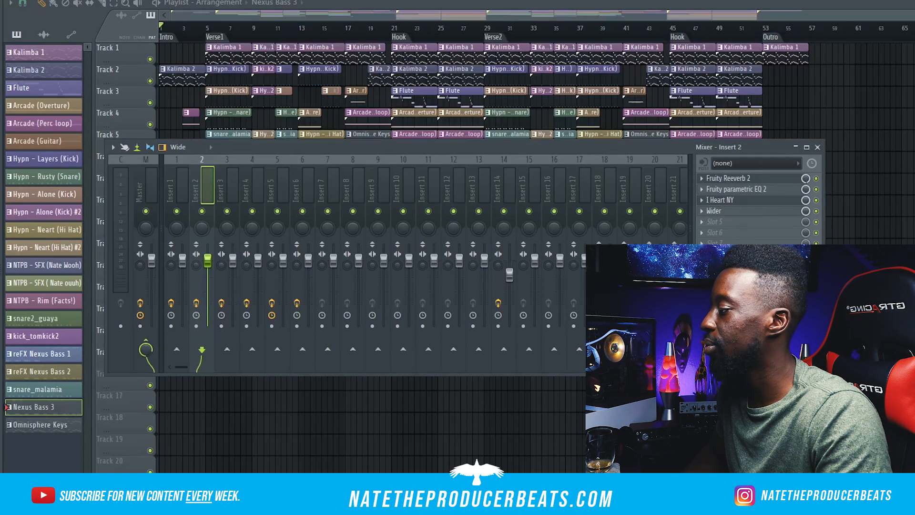
pyautogui.press('F9')
pyautogui.click(153, 182)
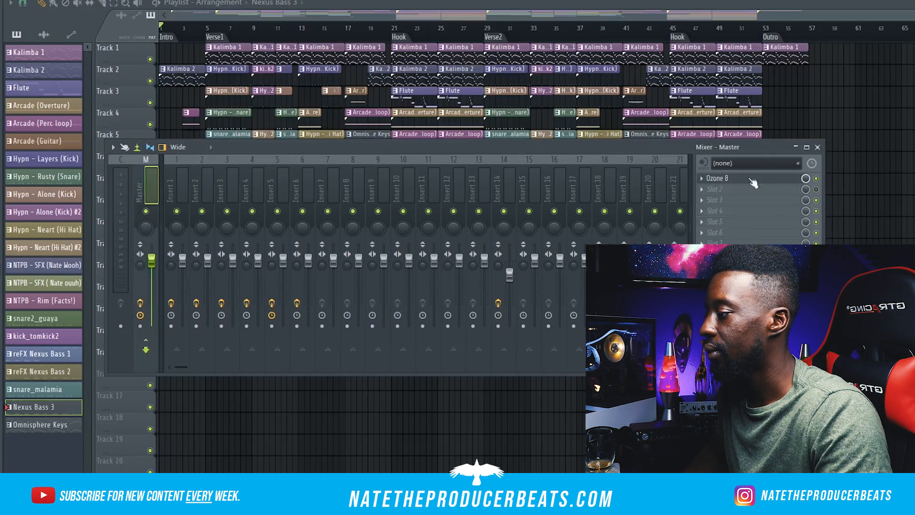
pyautogui.click(777, 281)
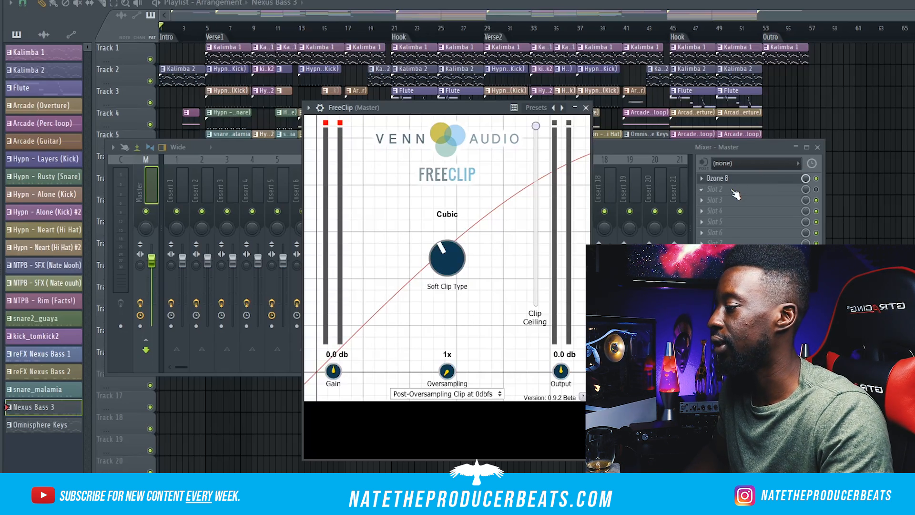
pyautogui.click(758, 171)
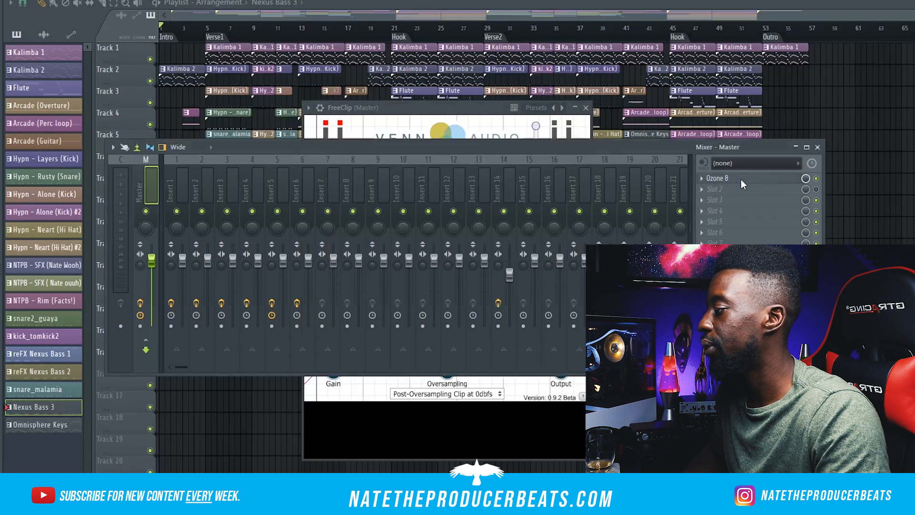
pyautogui.click(769, 178)
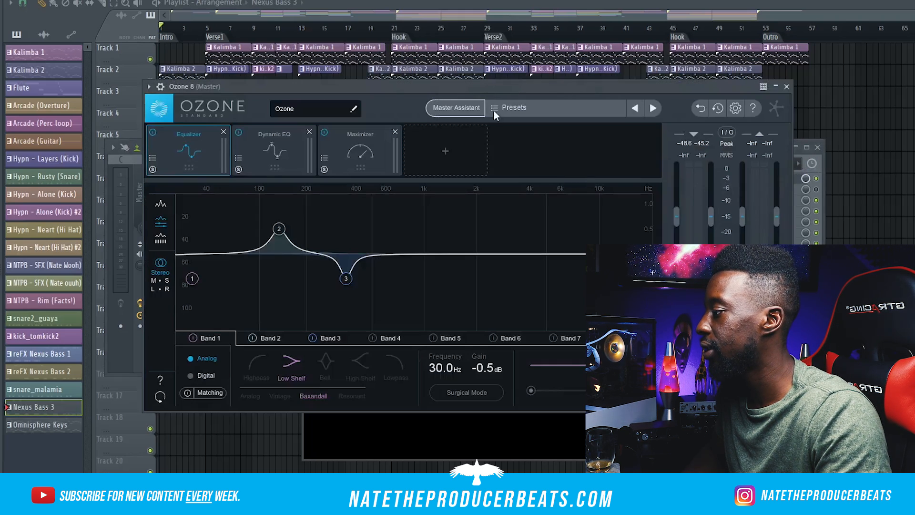
pyautogui.click(514, 108)
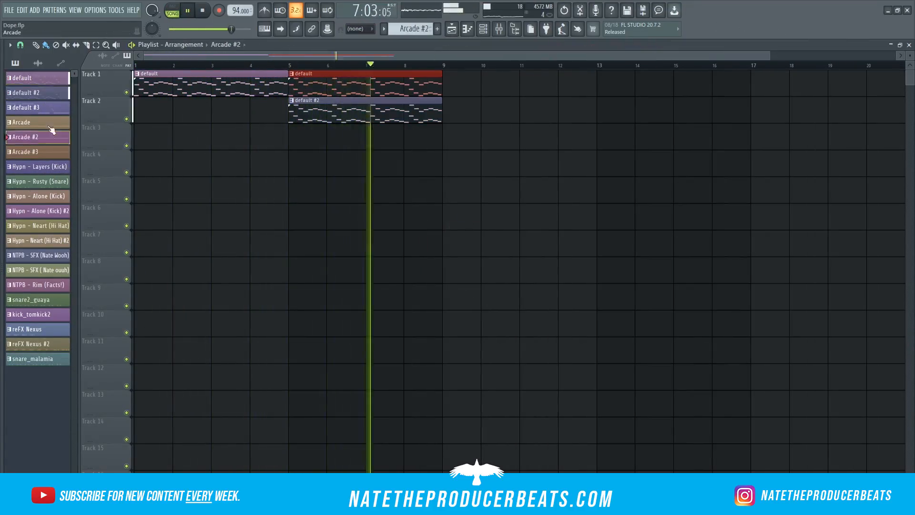
# - Place Arcade #2 on Track 4 at bar 5, and Hypn - Alone (Kick) on Track 4 and Hypn - Rusty (Snare) on Track 5 at bar 9
pyautogui.moveTo(38, 151); pyautogui.dragTo(281, 166)
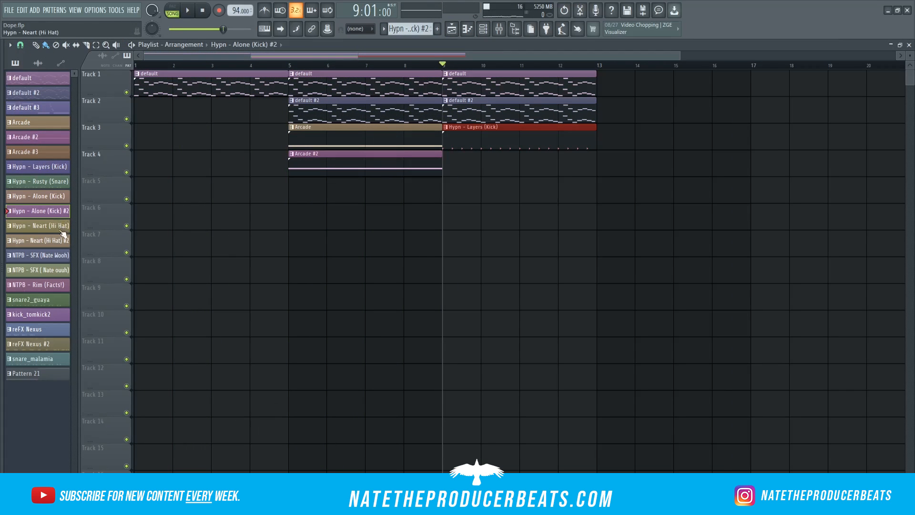
pyautogui.click(52, 314)
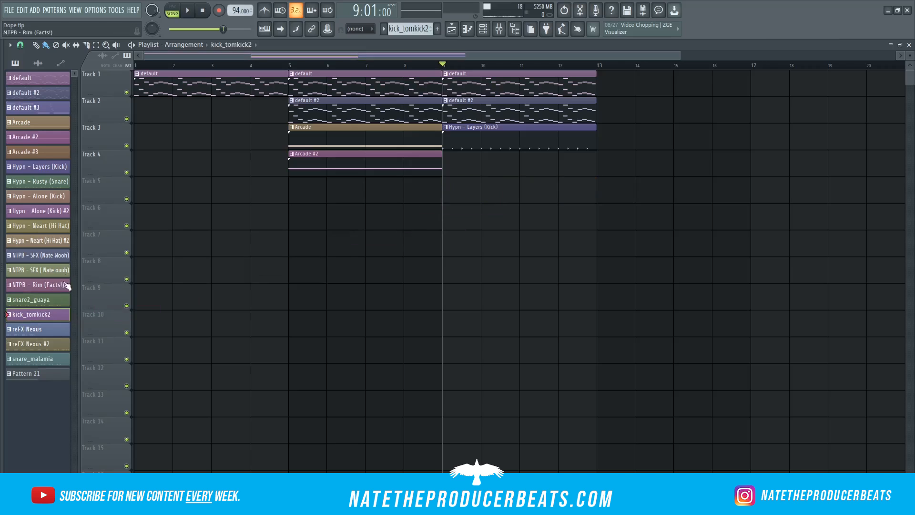
pyautogui.click(38, 196)
pyautogui.click(448, 162)
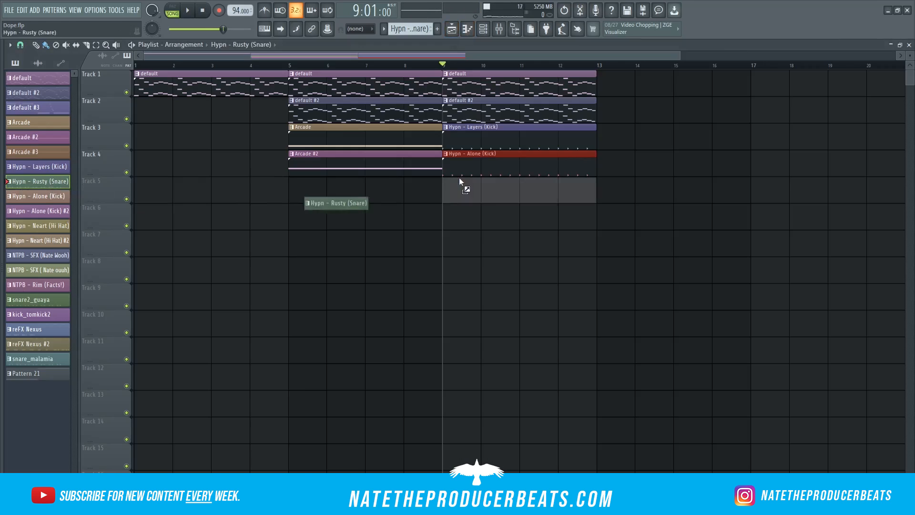
# - Audition the drum section, repeat Hypn - Alone (Kick) on Track 4 at bar 13 and place snare_malamia on Track 6 at bar 9
pyautogui.press('space')
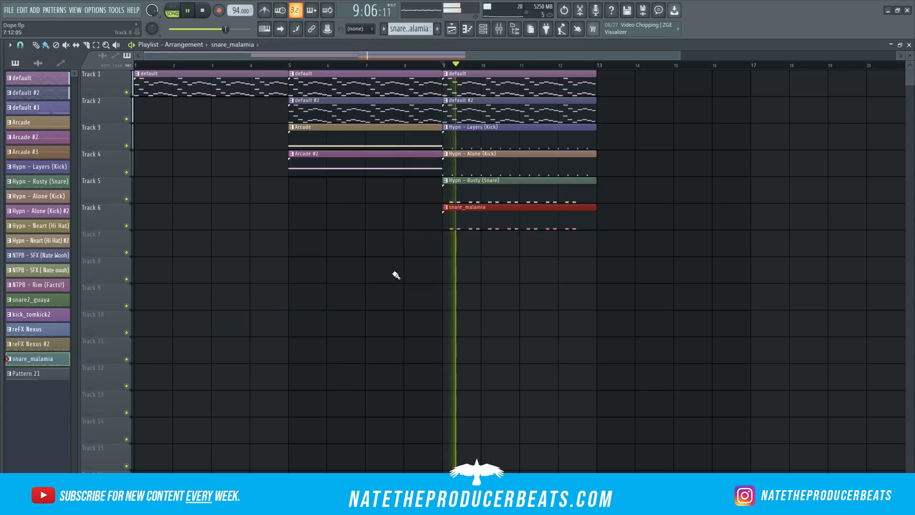
pyautogui.click(602, 163)
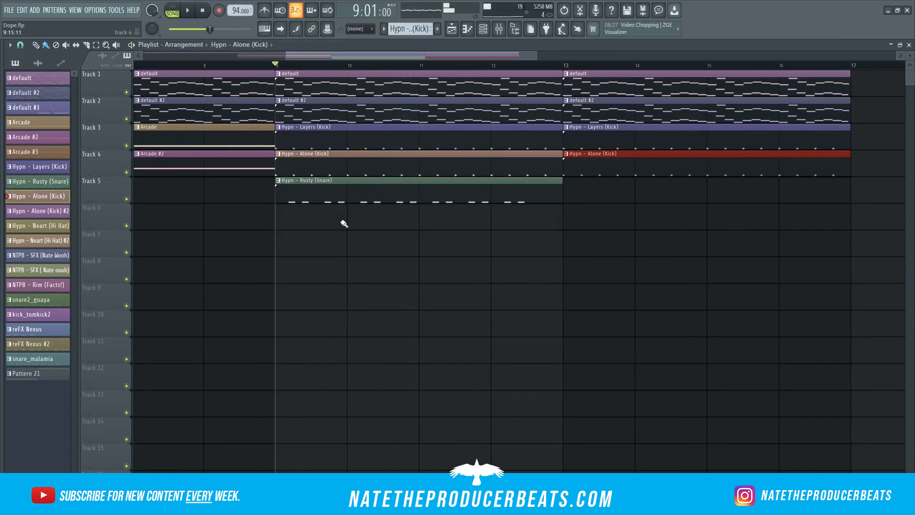
pyautogui.click(324, 224)
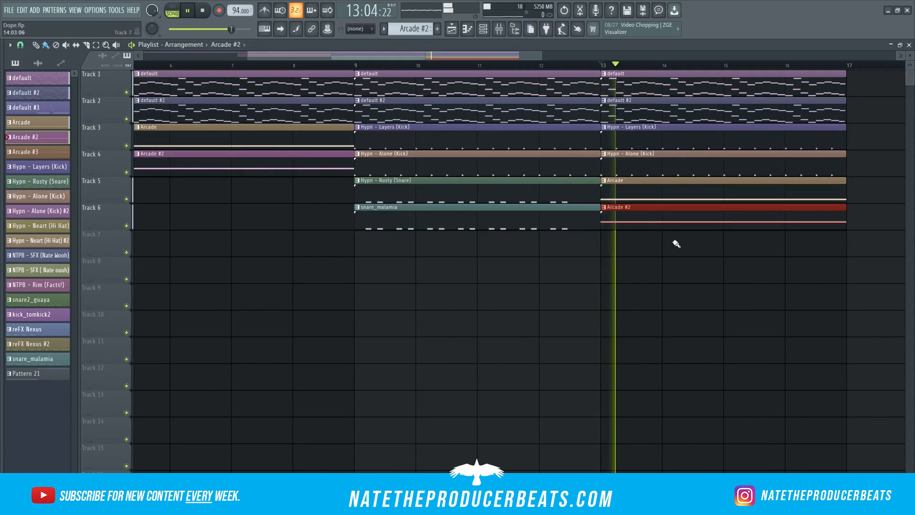